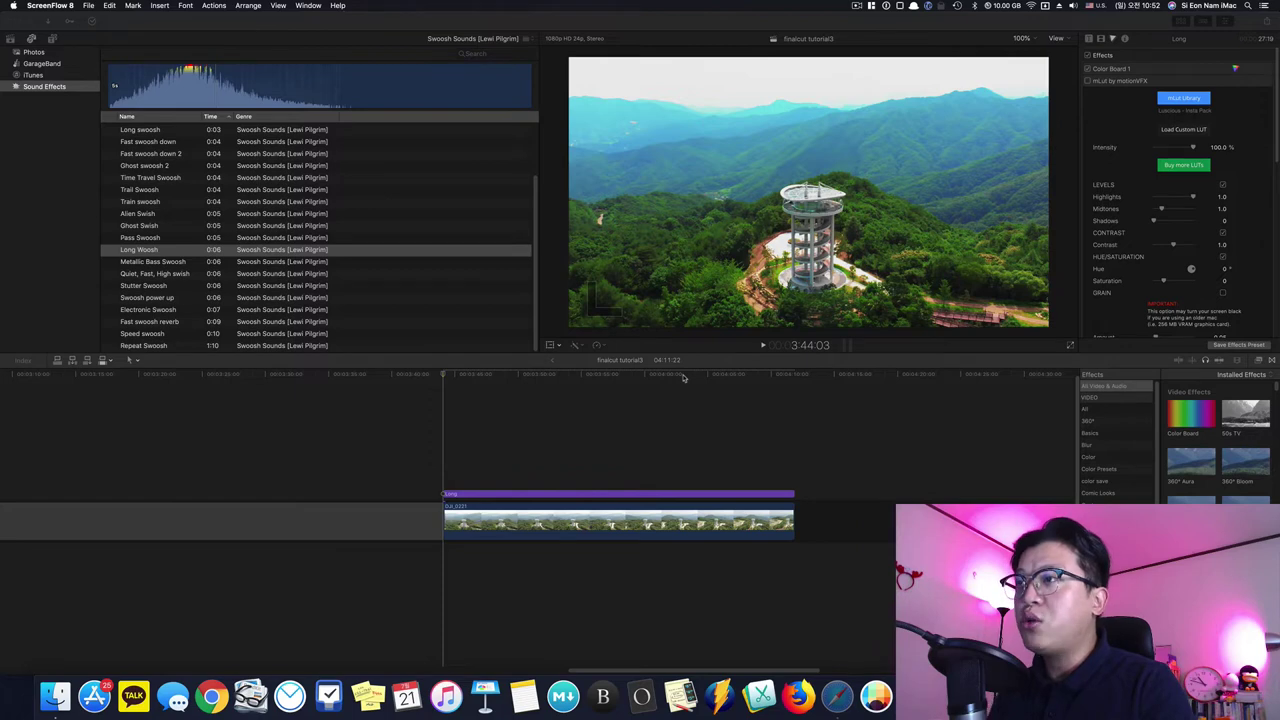
Select the DJI_0221 clip with the playhead at its start and set the viewer zoom to 50%.
click(646, 383)
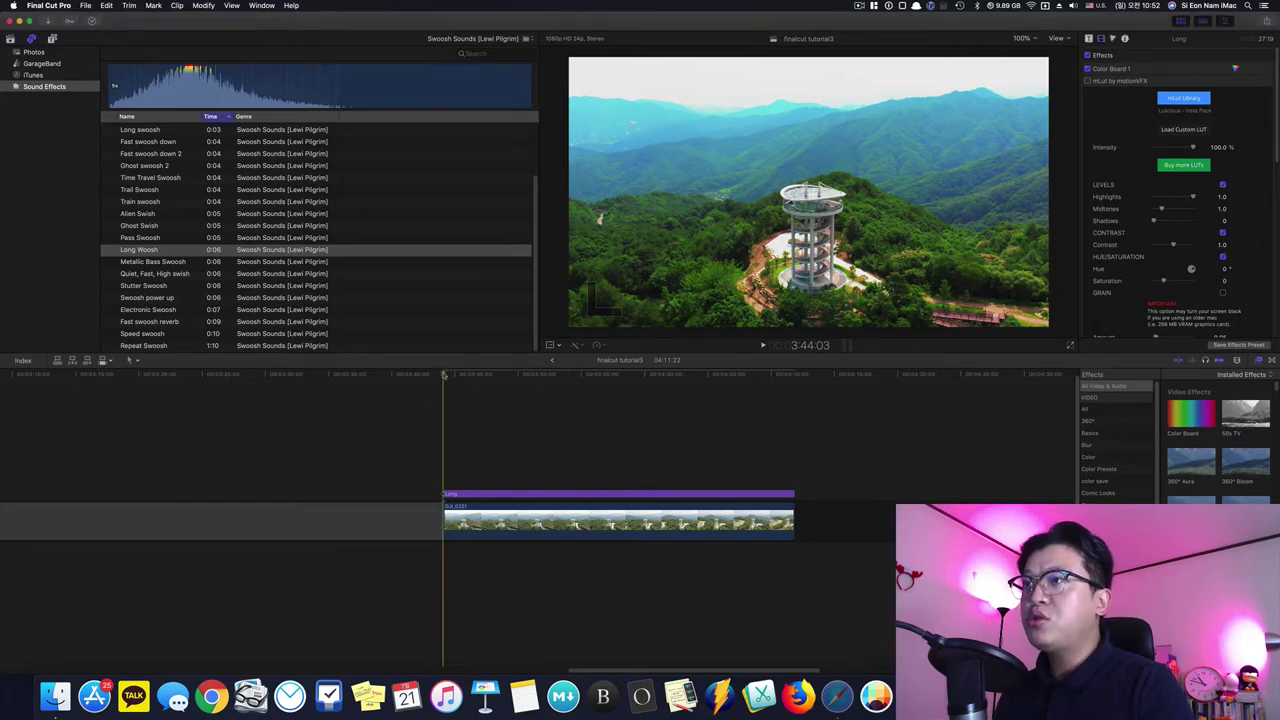
mouse_move(445, 376)
mouse_down()
mouse_move(777, 386)
mouse_move(443, 388)
mouse_up()
click(477, 520)
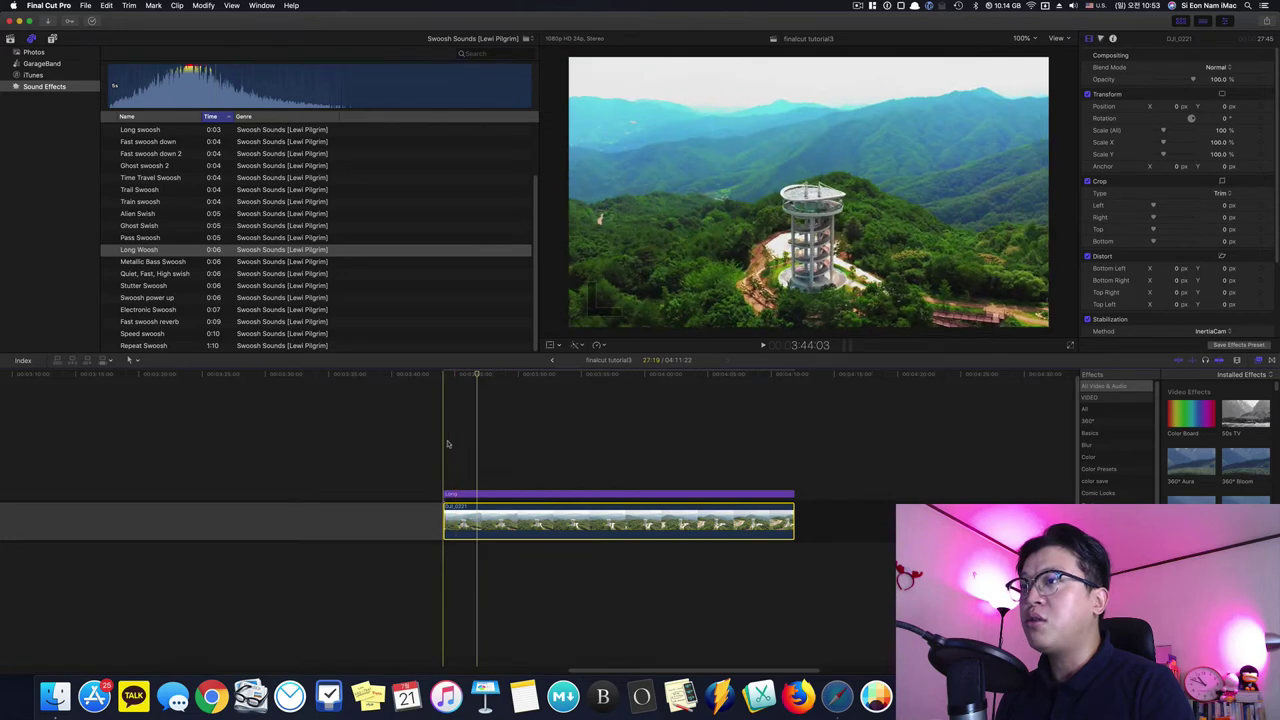
click(447, 444)
click(450, 520)
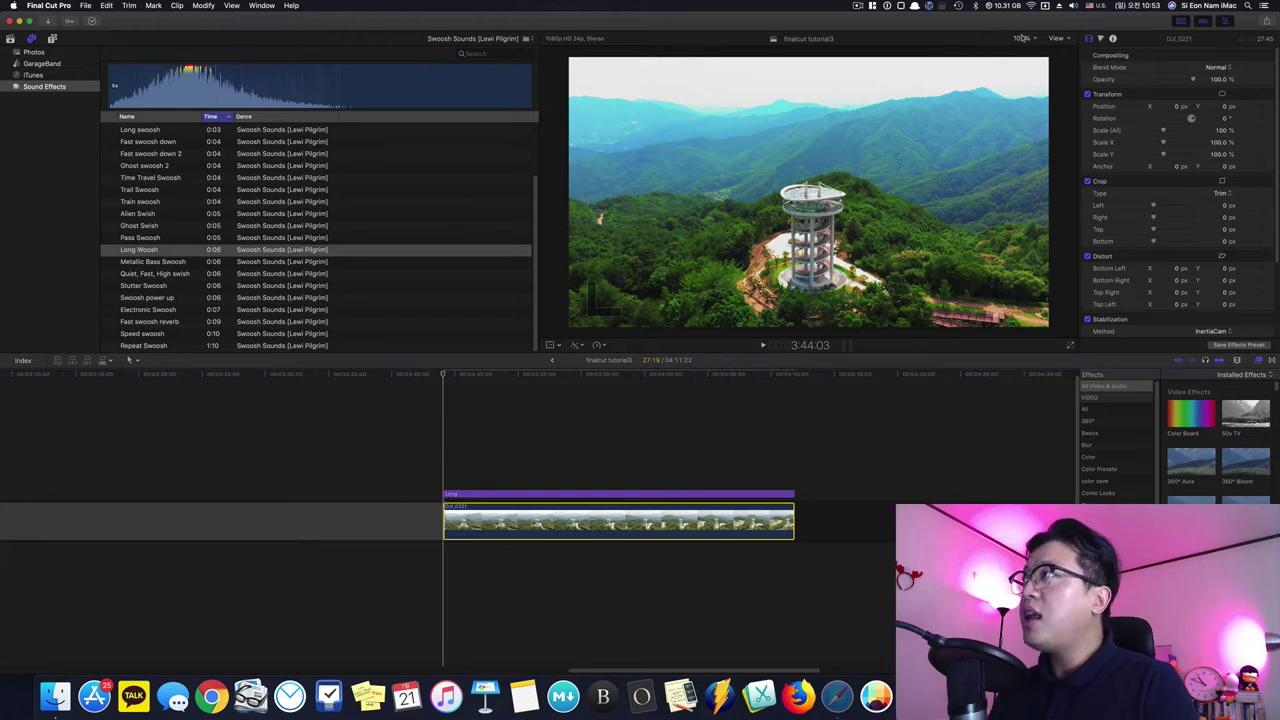
click(1022, 38)
click(1028, 82)
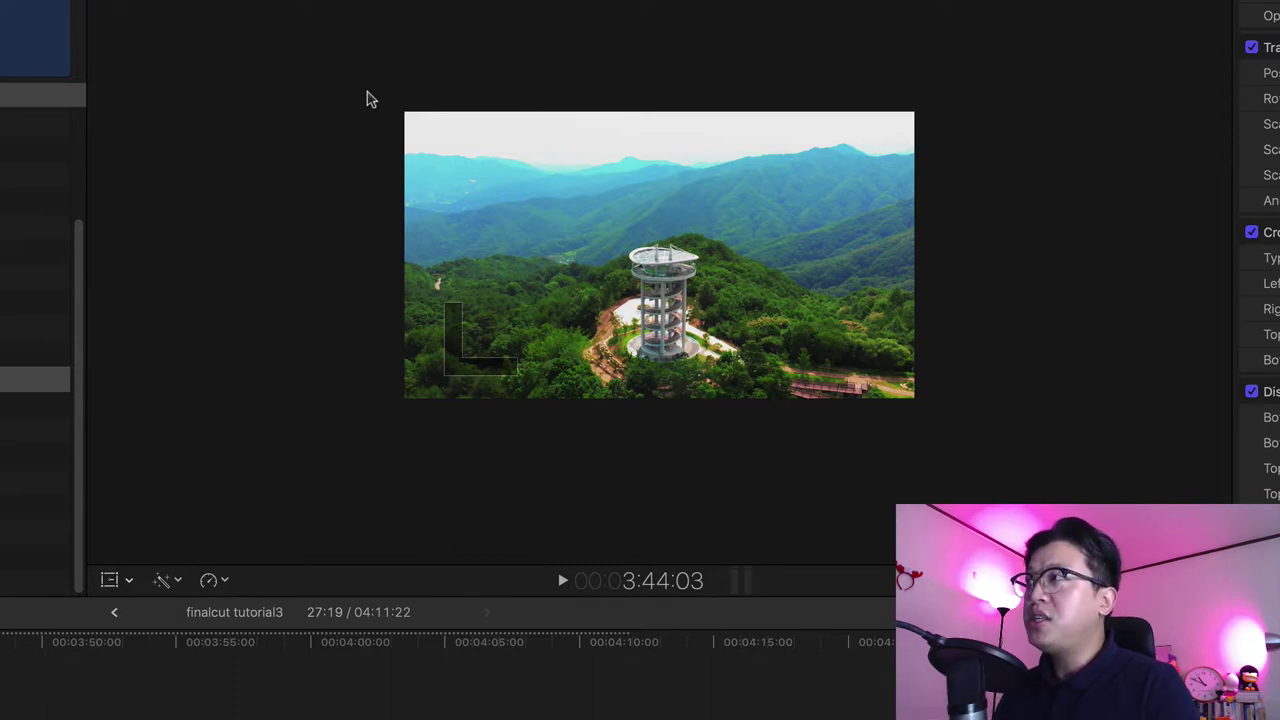
Set the DJI_0221 clip's Spatial Conform type to None.
scroll(1174, 447, down, 5)
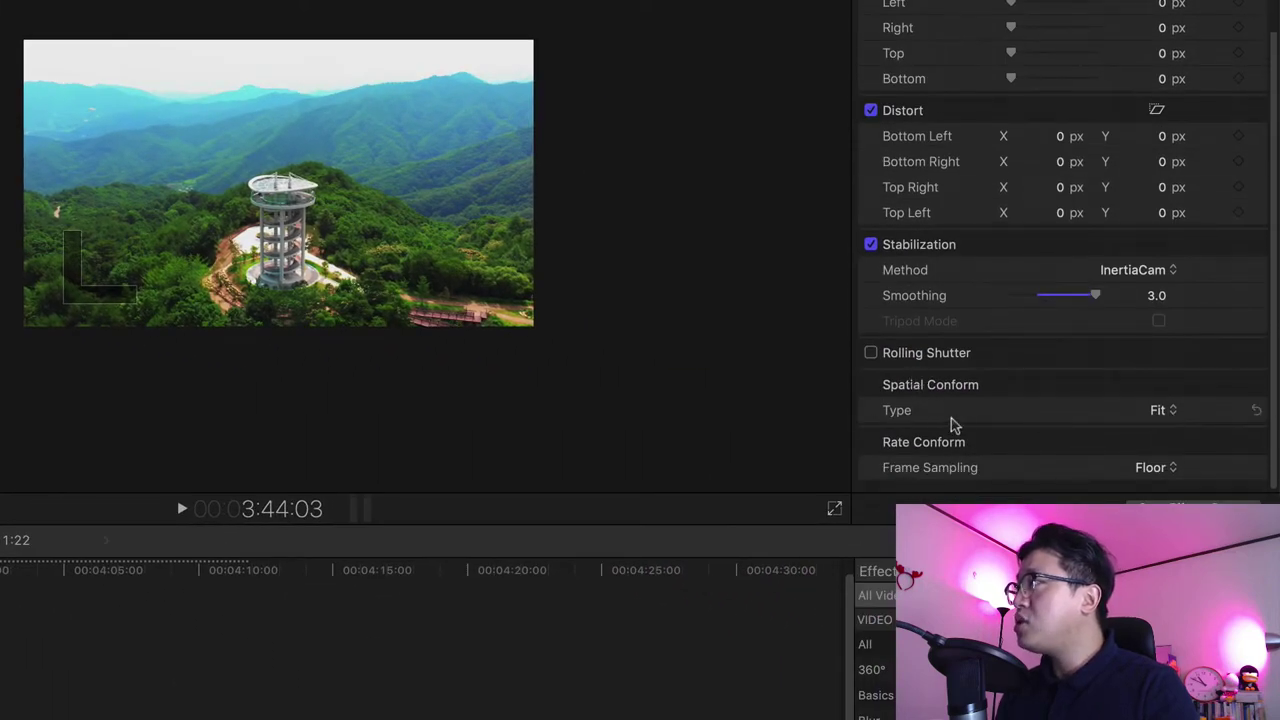
click(1162, 412)
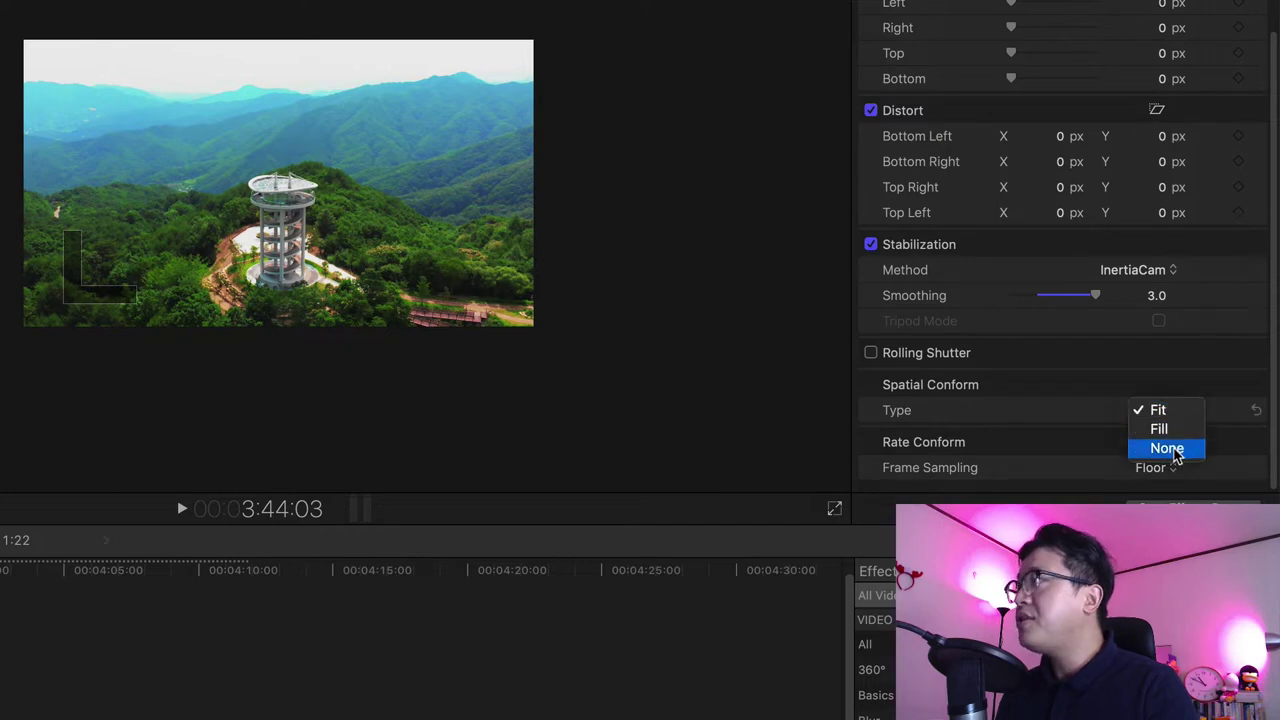
click(1167, 448)
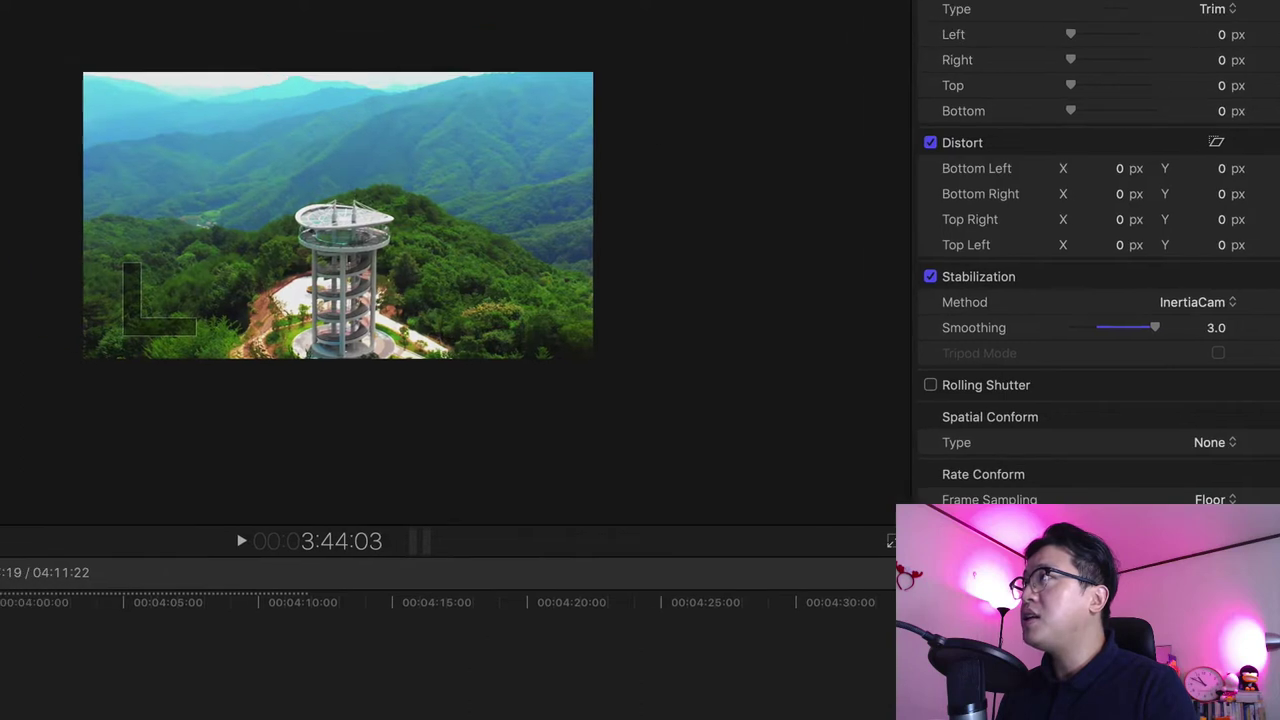
Move the oversized clip around within the frame with the Transform tool, return it to the centre and finish transforming.
click(740, 0)
click(745, 0)
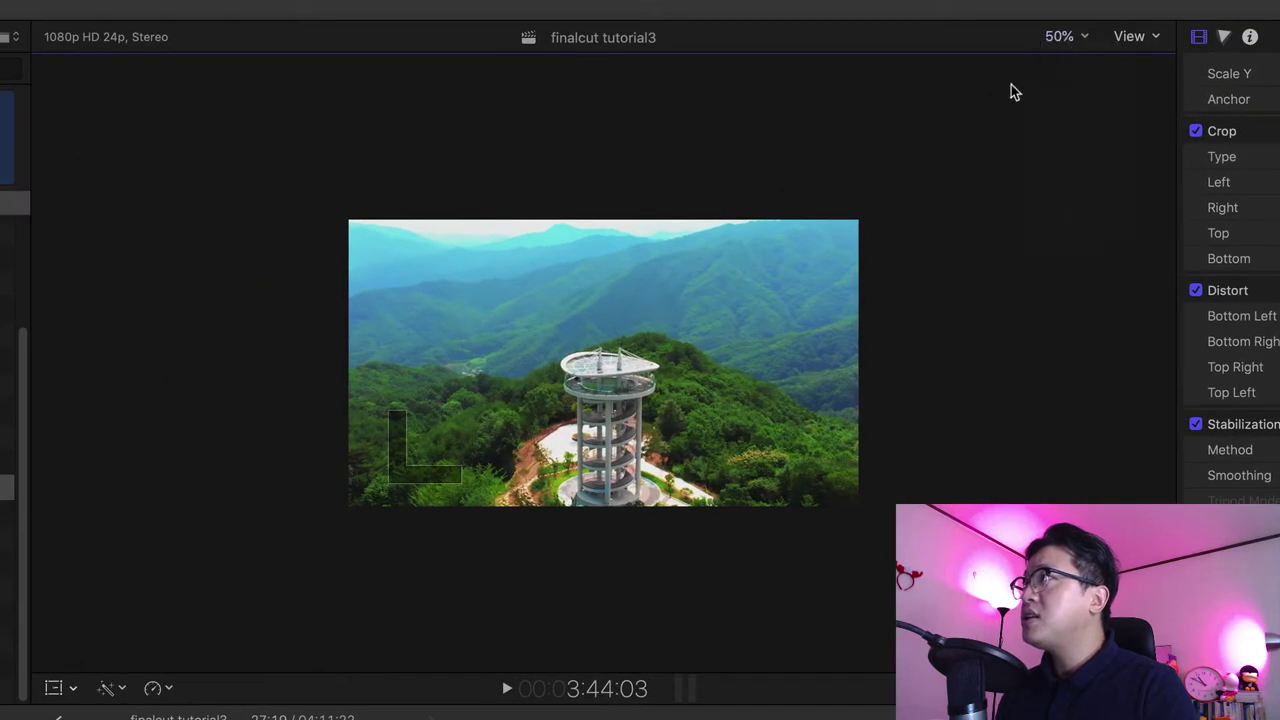
click(53, 689)
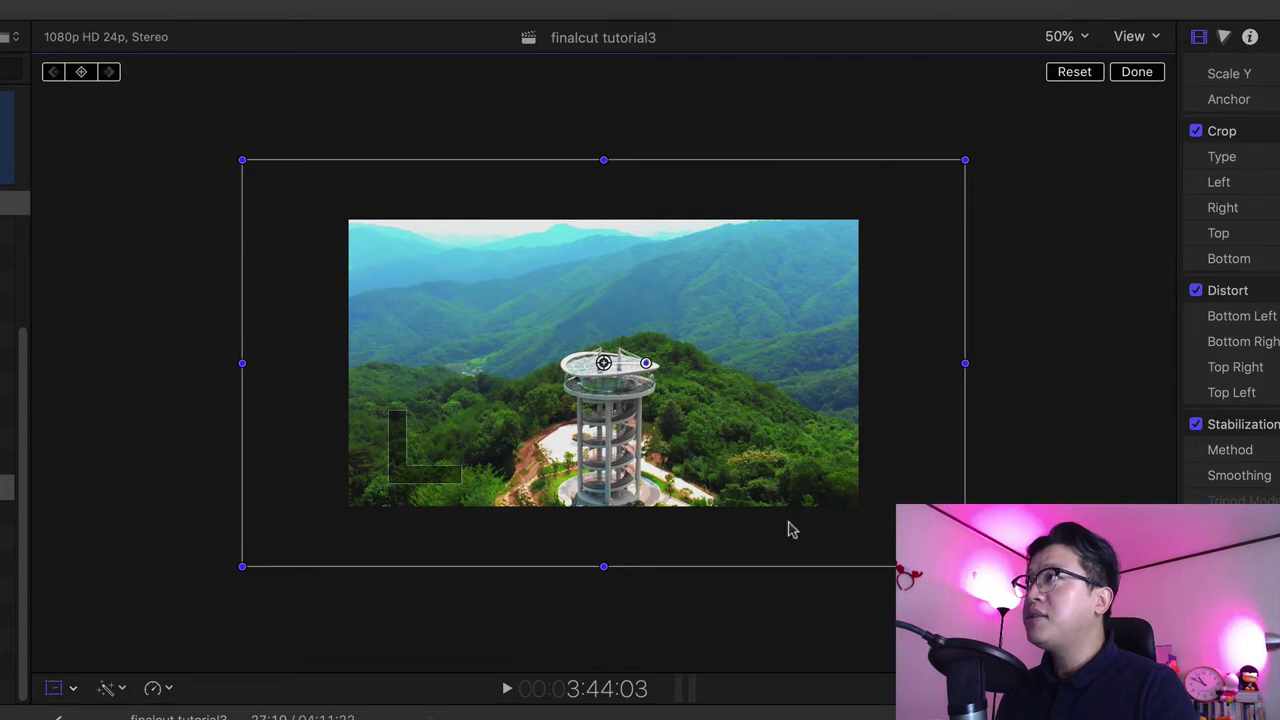
drag(767, 446, 769, 463)
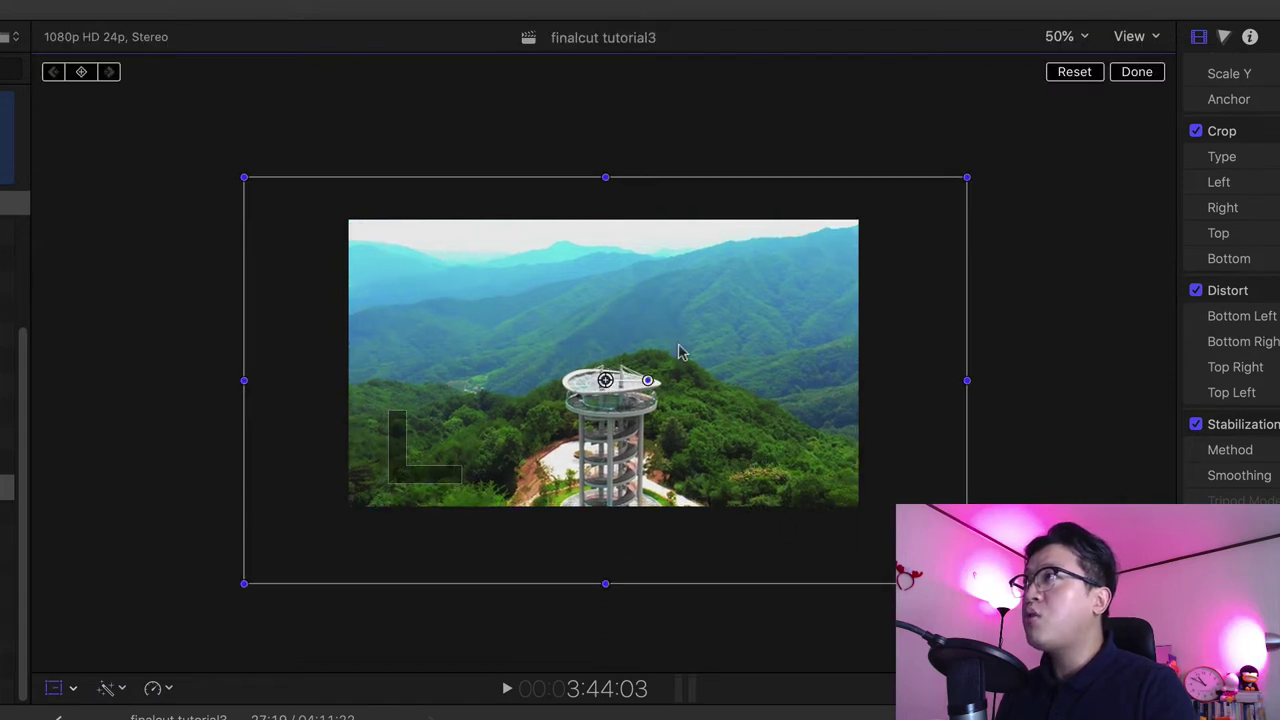
drag(492, 346, 584, 281)
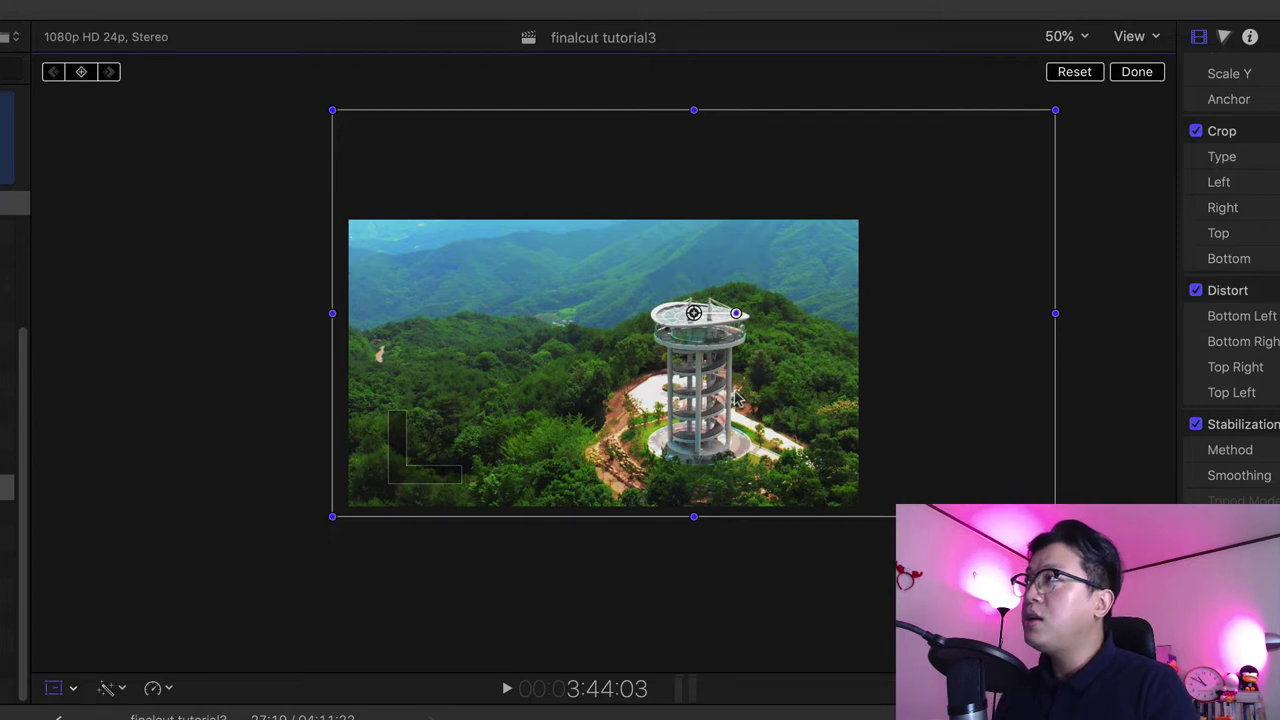
drag(670, 450, 604, 502)
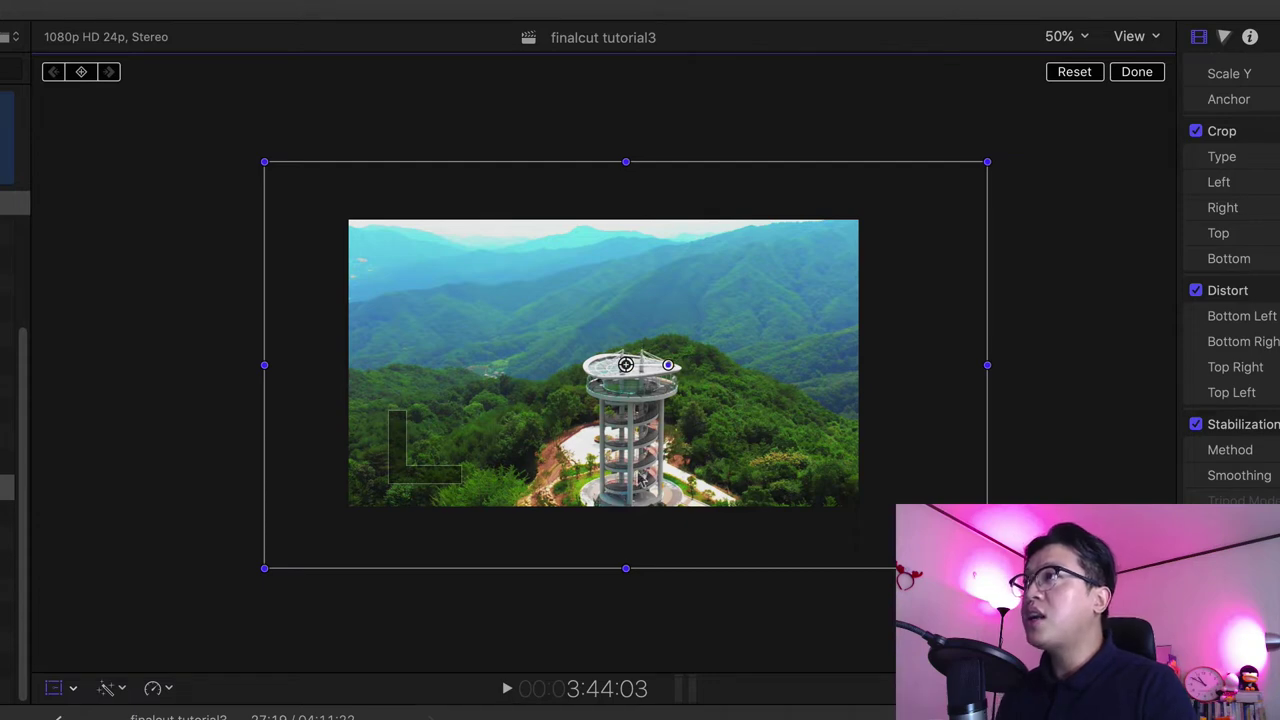
drag(710, 446, 682, 452)
scroll(1230, 280, up, 5)
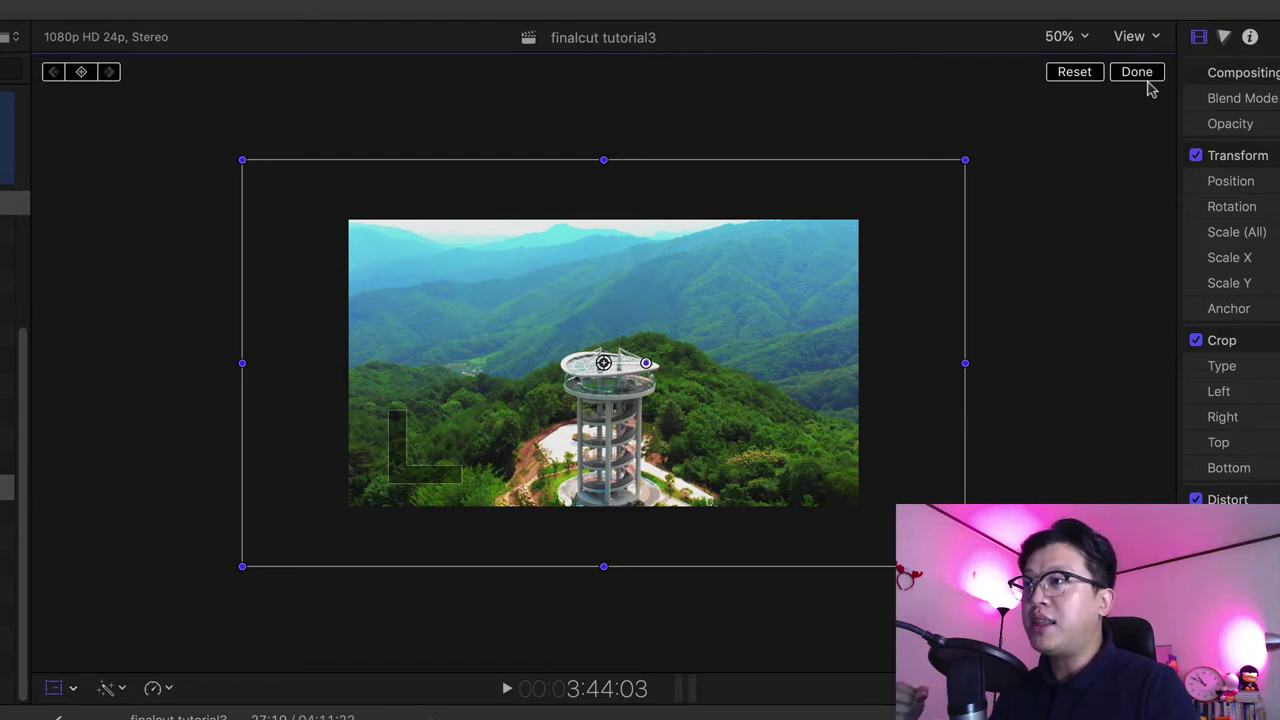
click(1137, 72)
Try the Fill type for the clip's Spatial Conform and switch it back to Fit.
scroll(1230, 300, down, 5)
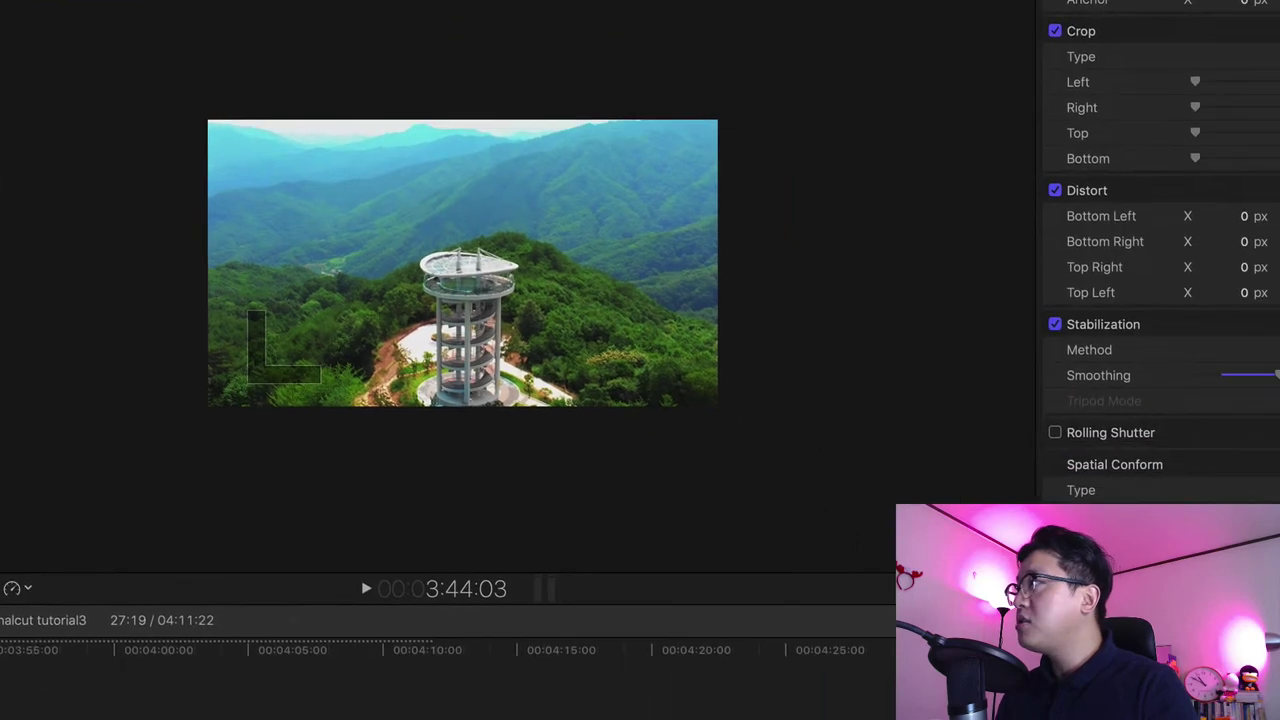
click(1158, 360)
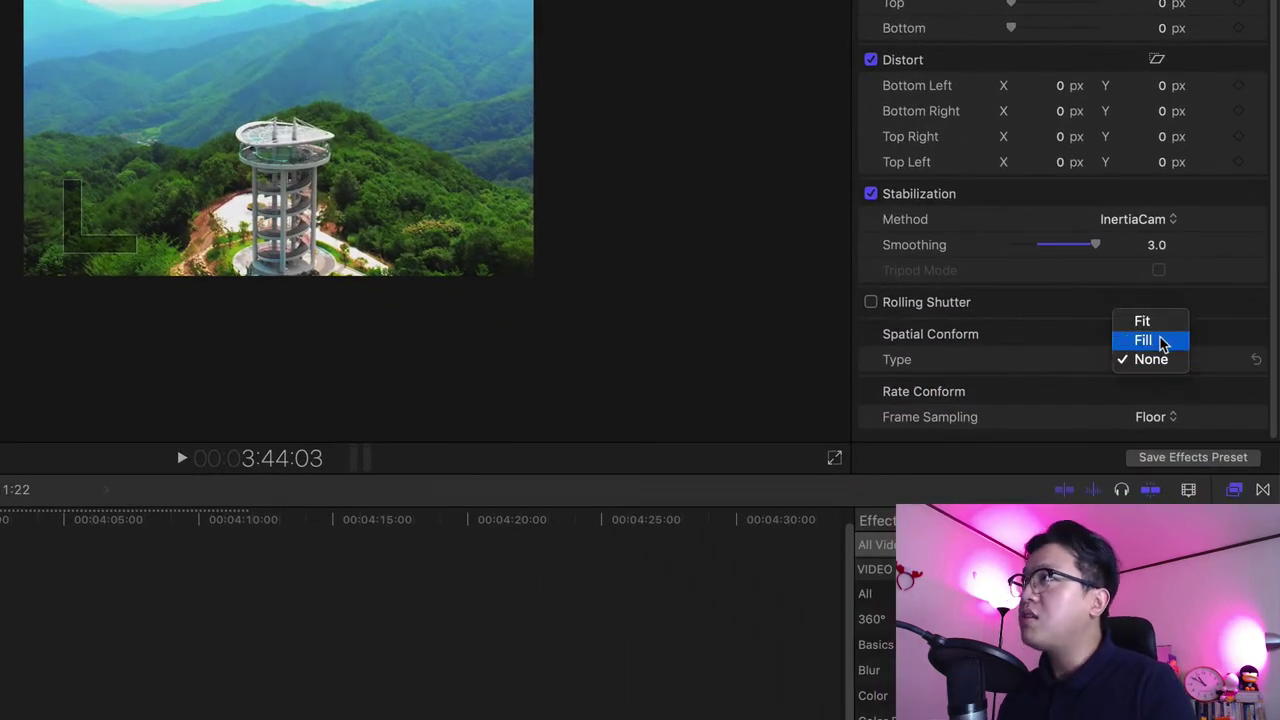
click(1143, 341)
click(1160, 359)
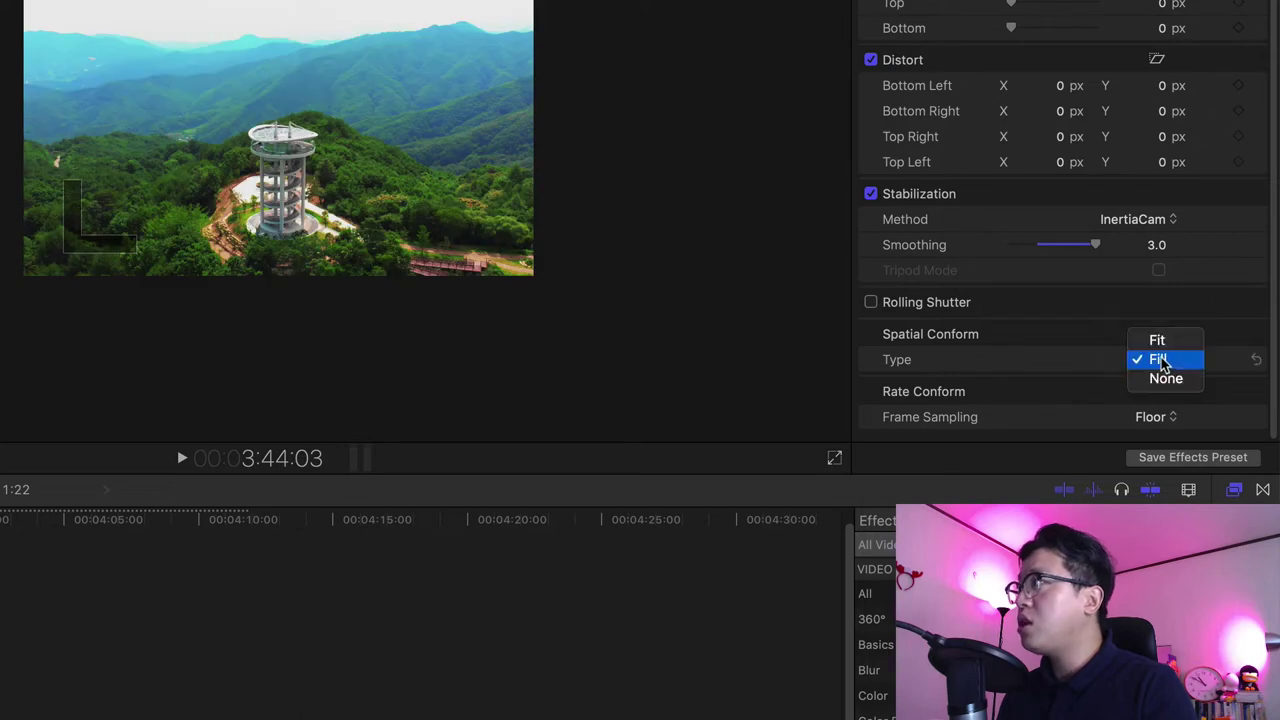
click(1152, 337)
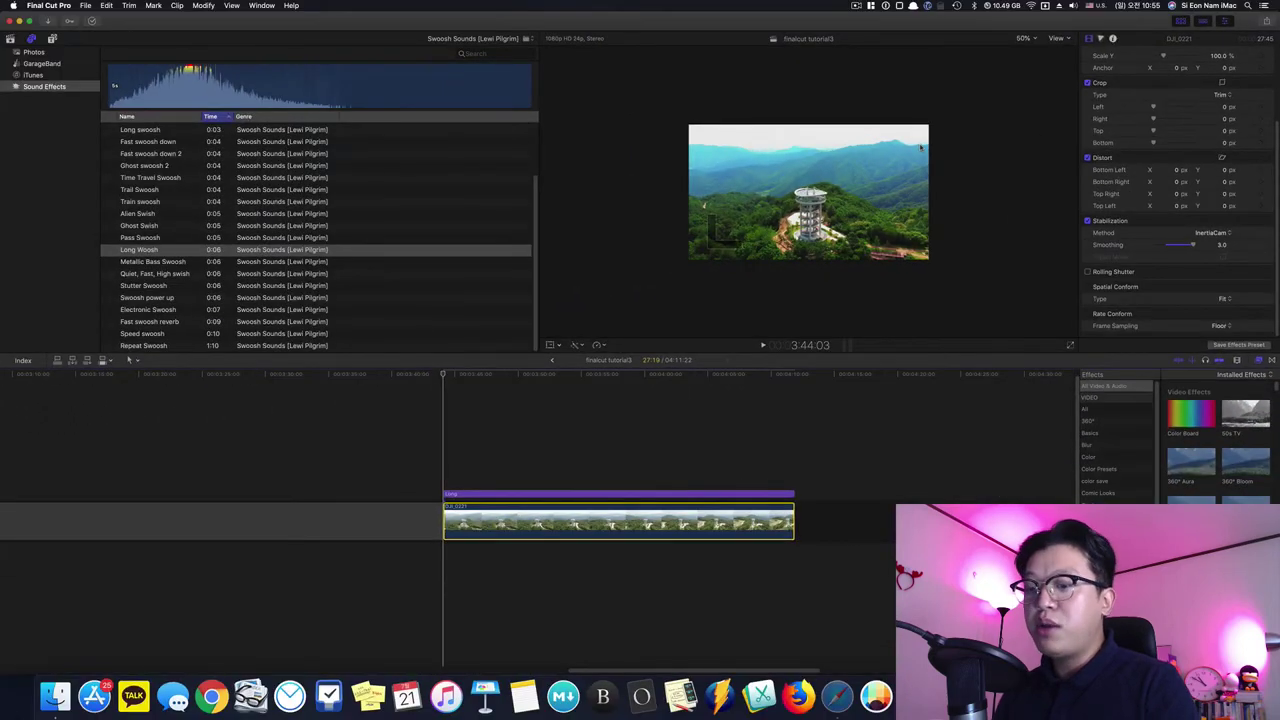
Divide the DJI_0221 clip into three speed segments with Blade Speed cuts at 3:48:20 and 4:09:19.
click(451, 377)
drag(455, 378, 505, 384)
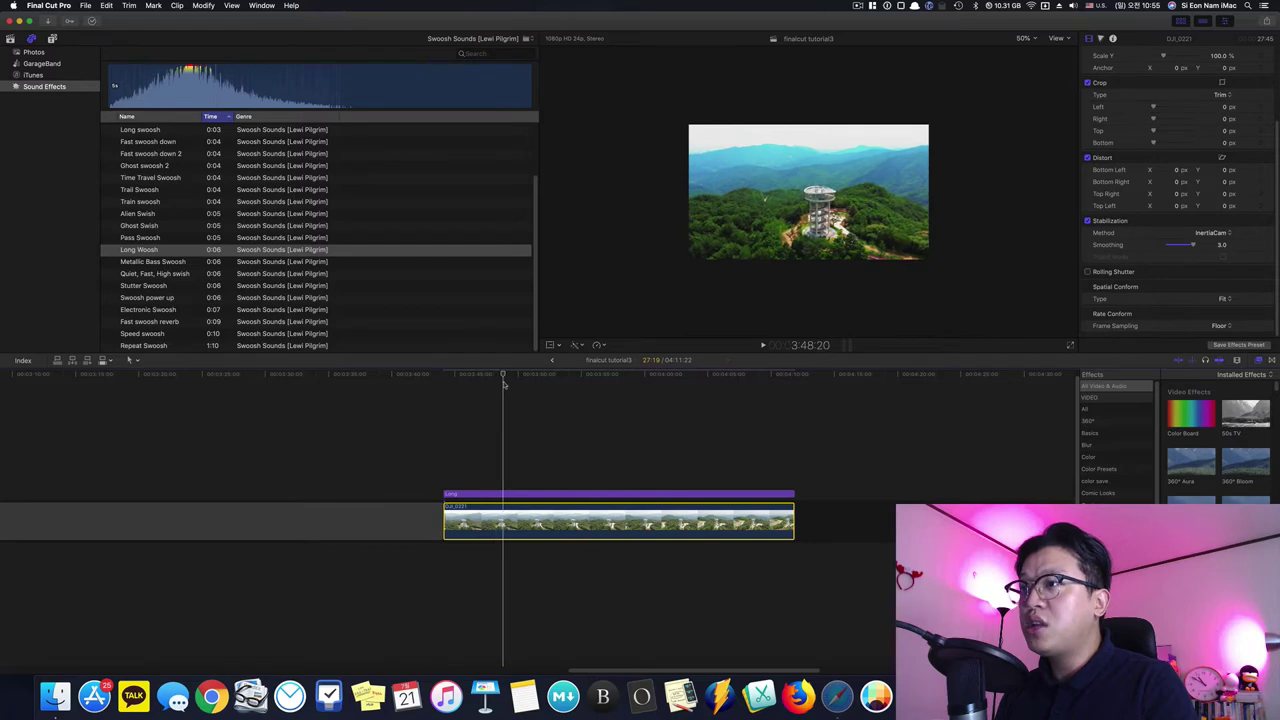
key(shift+b)
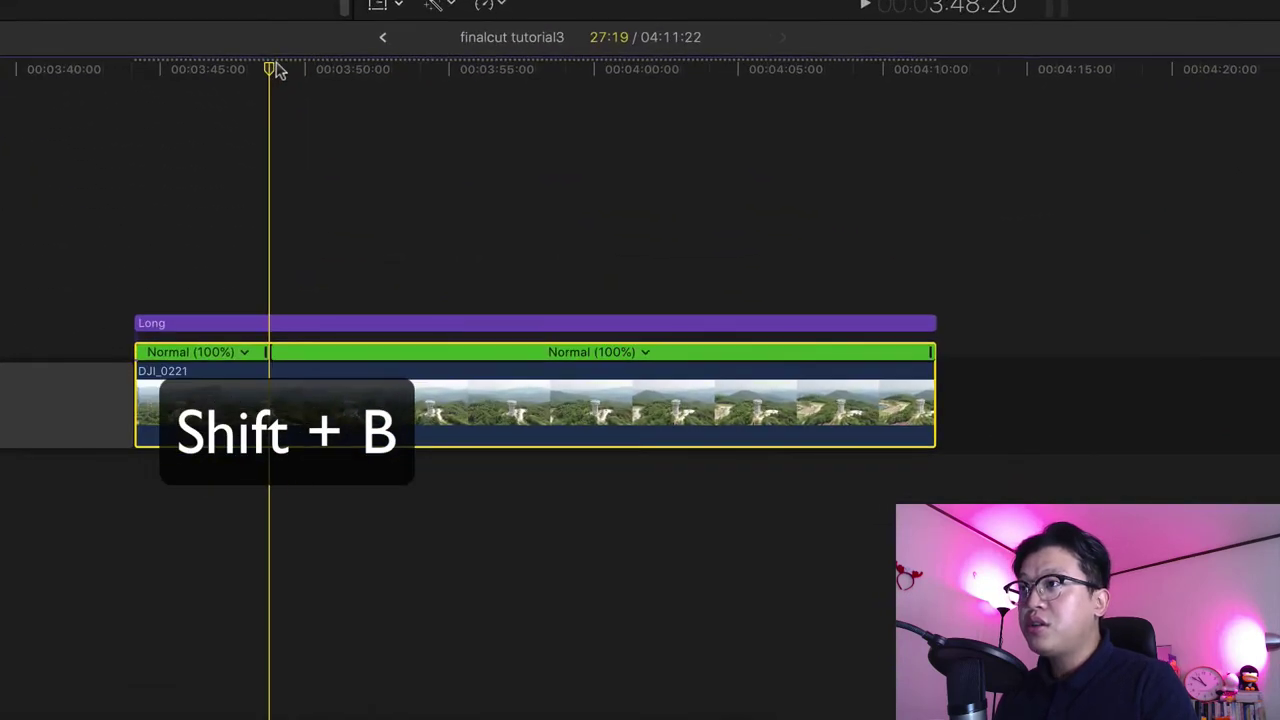
click(559, 376)
drag(497, 112, 880, 134)
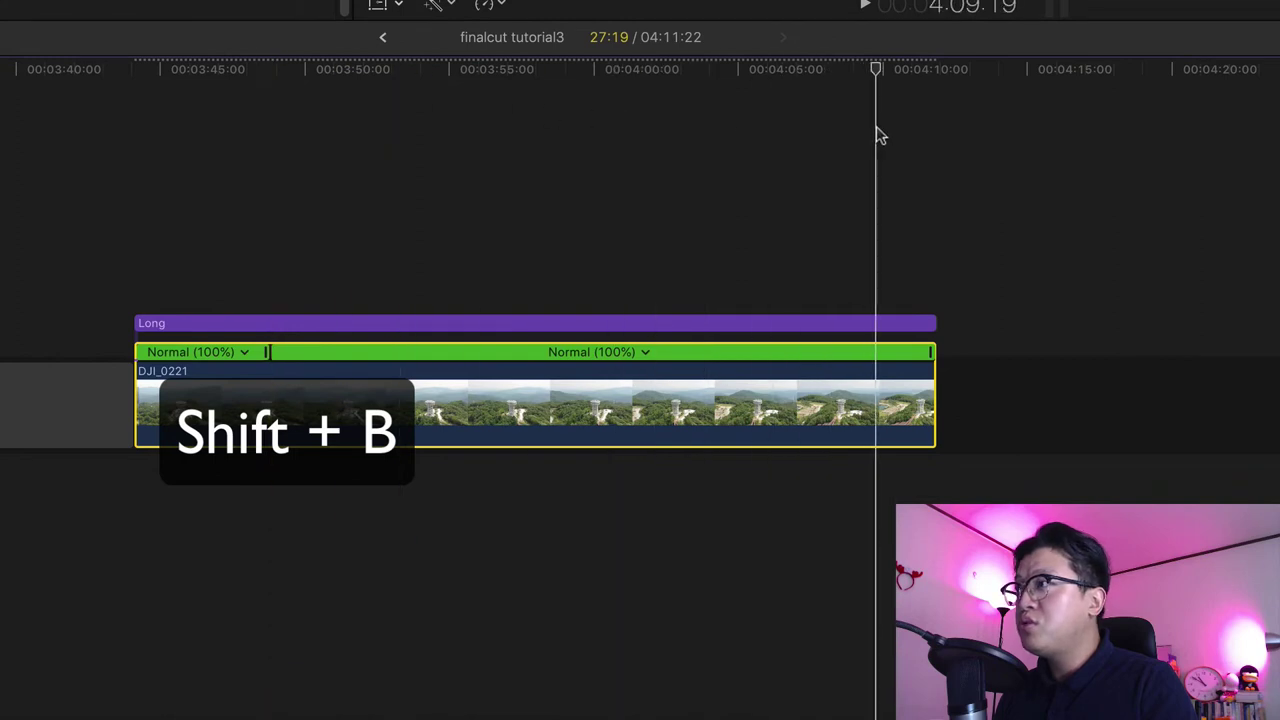
key(shift+b)
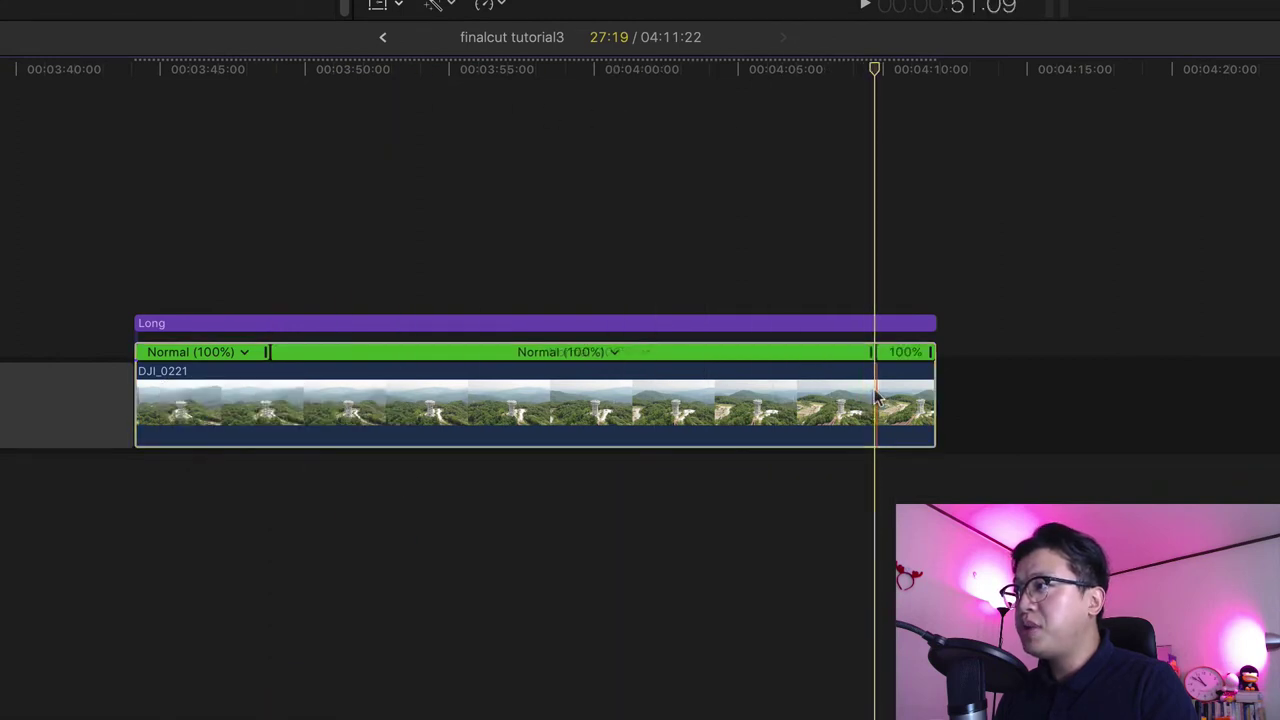
Set the clip's middle speed segment to Fast 800% and slow down the segments before and after it.
click(614, 353)
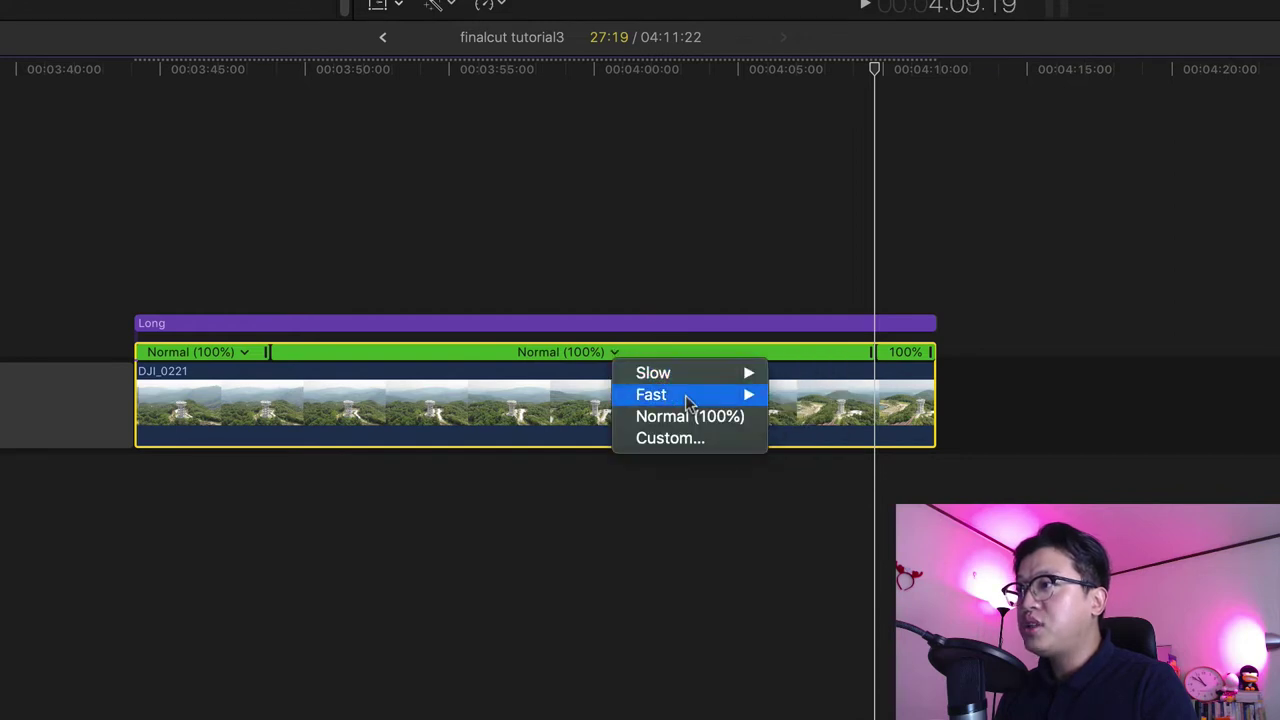
mouse_move(674, 395)
click(800, 438)
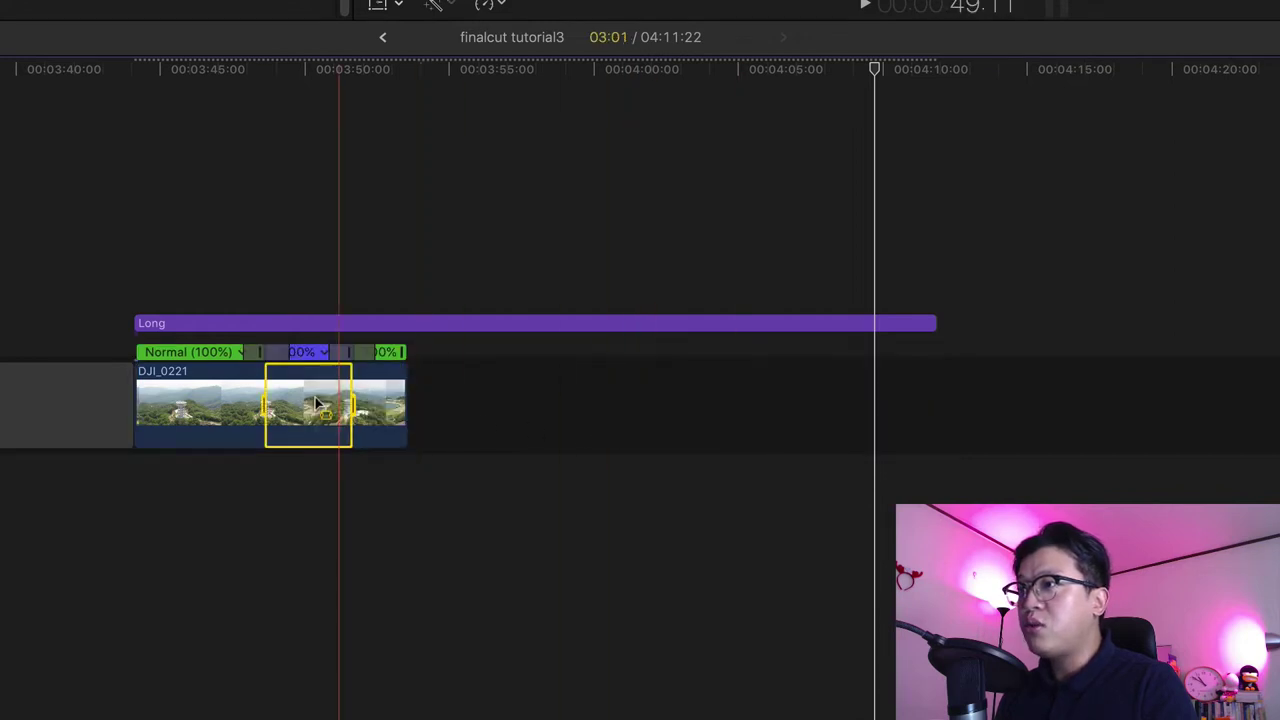
key(super+equal)
key(super+equal)
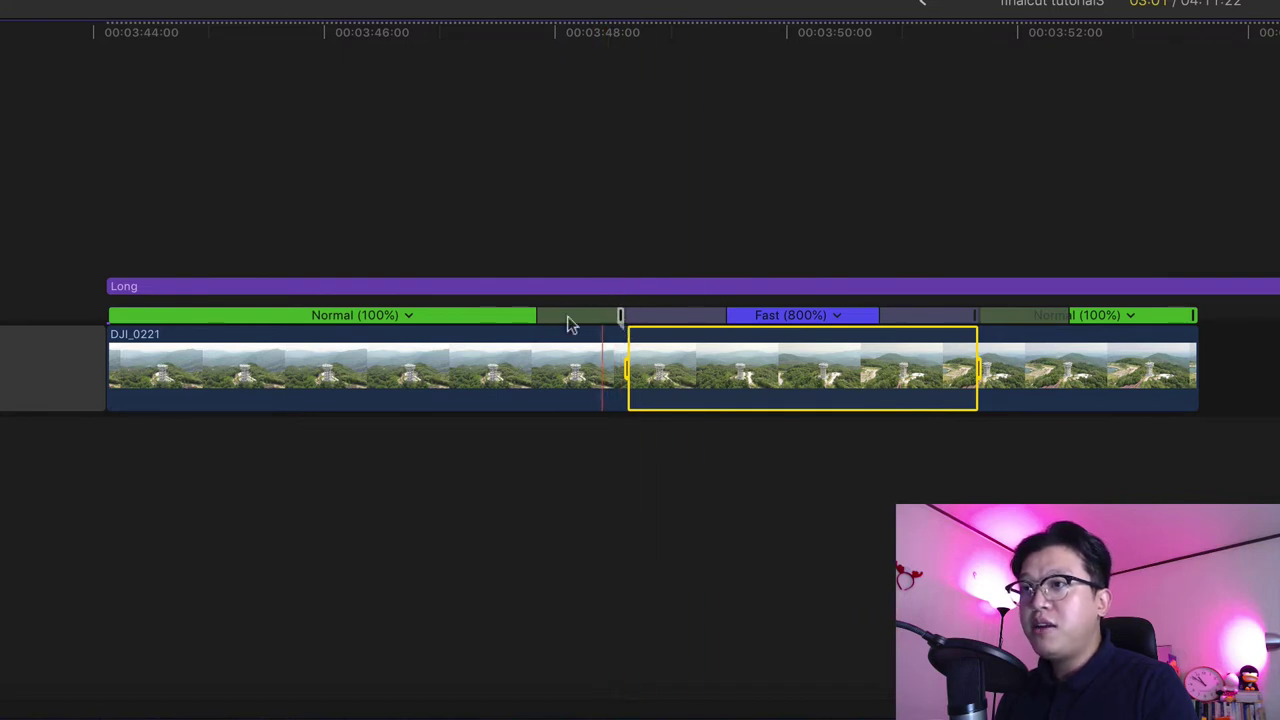
click(630, 252)
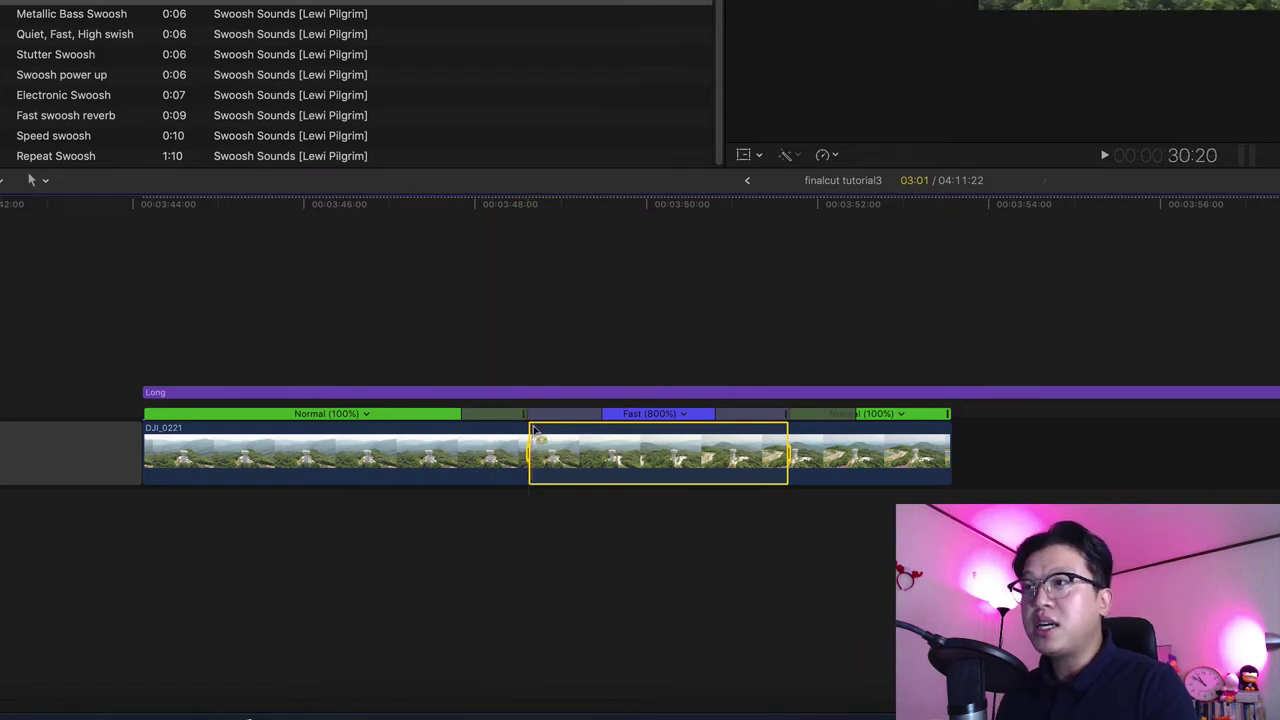
drag(530, 424, 786, 429)
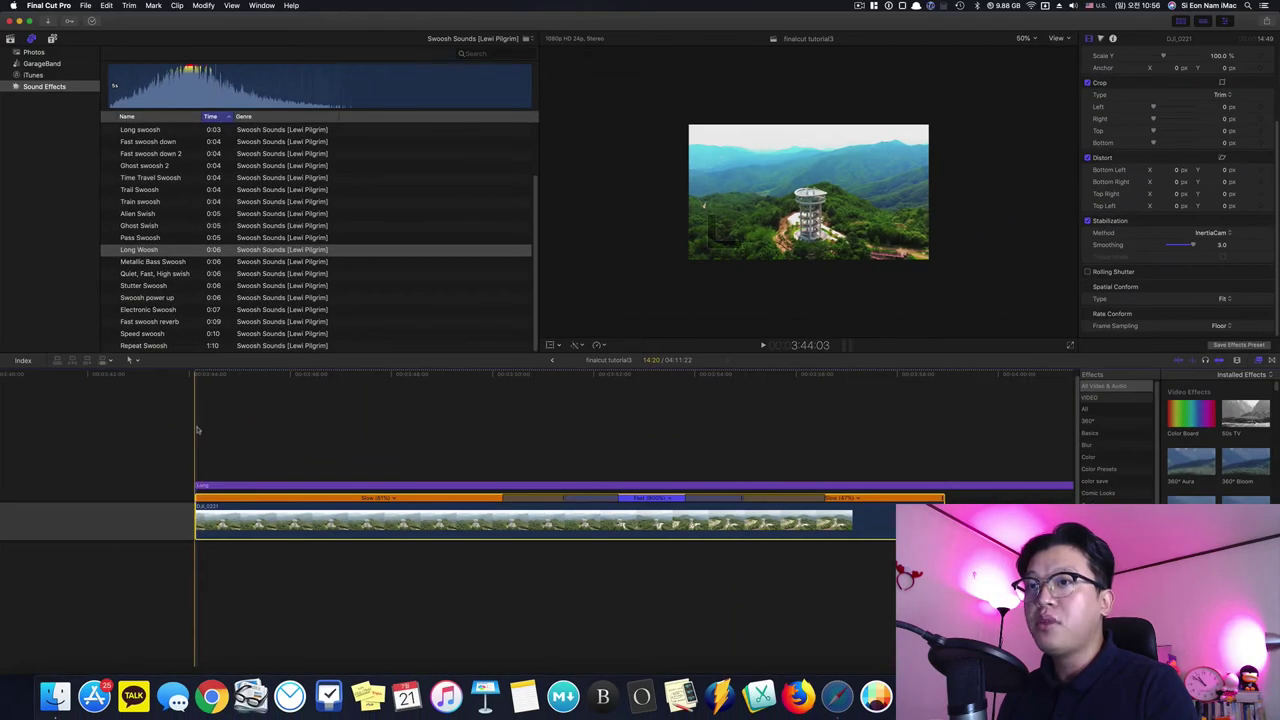
Set the viewer zoom to 100% and scrub through the slow opening section of the retimed clip.
click(197, 430)
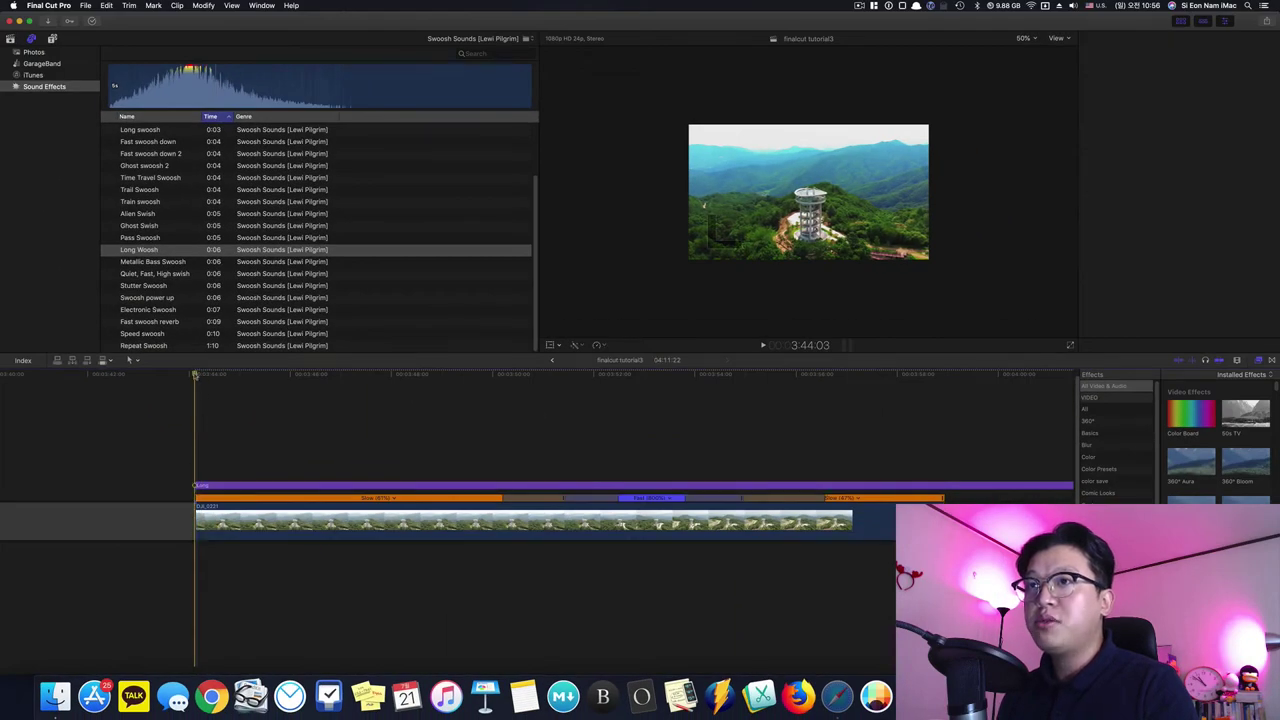
click(200, 487)
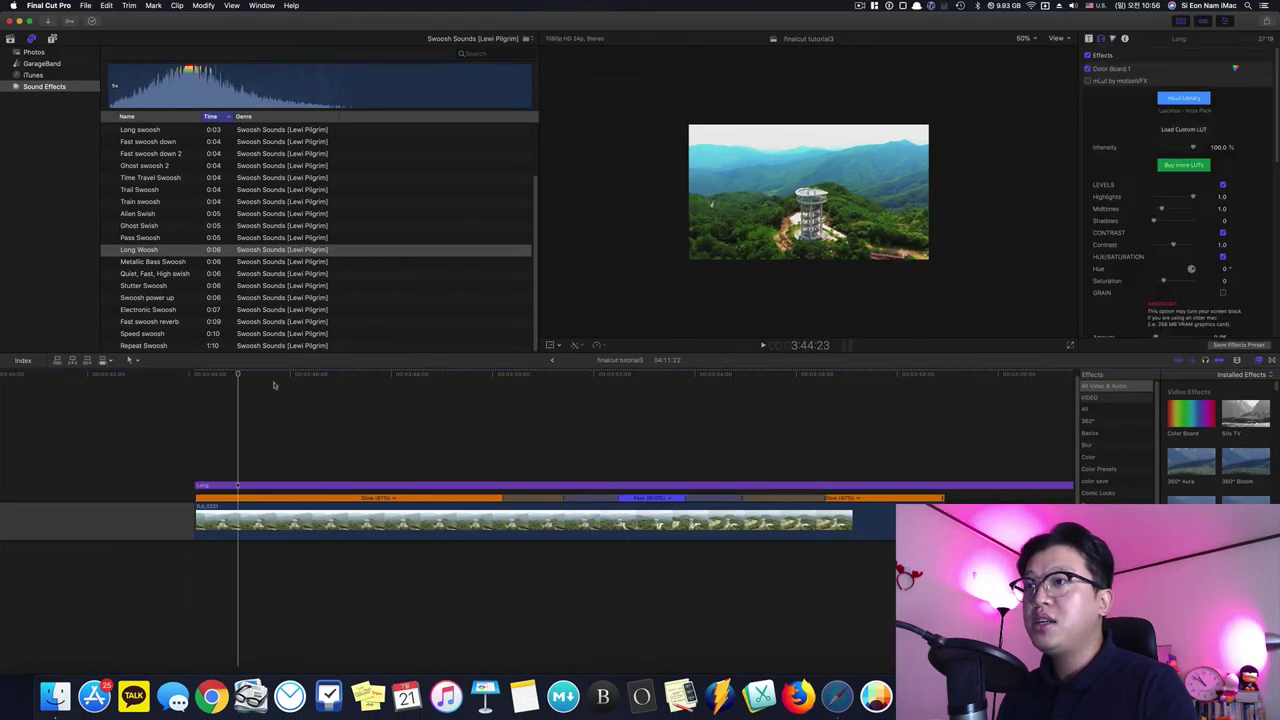
click(1022, 39)
click(1041, 90)
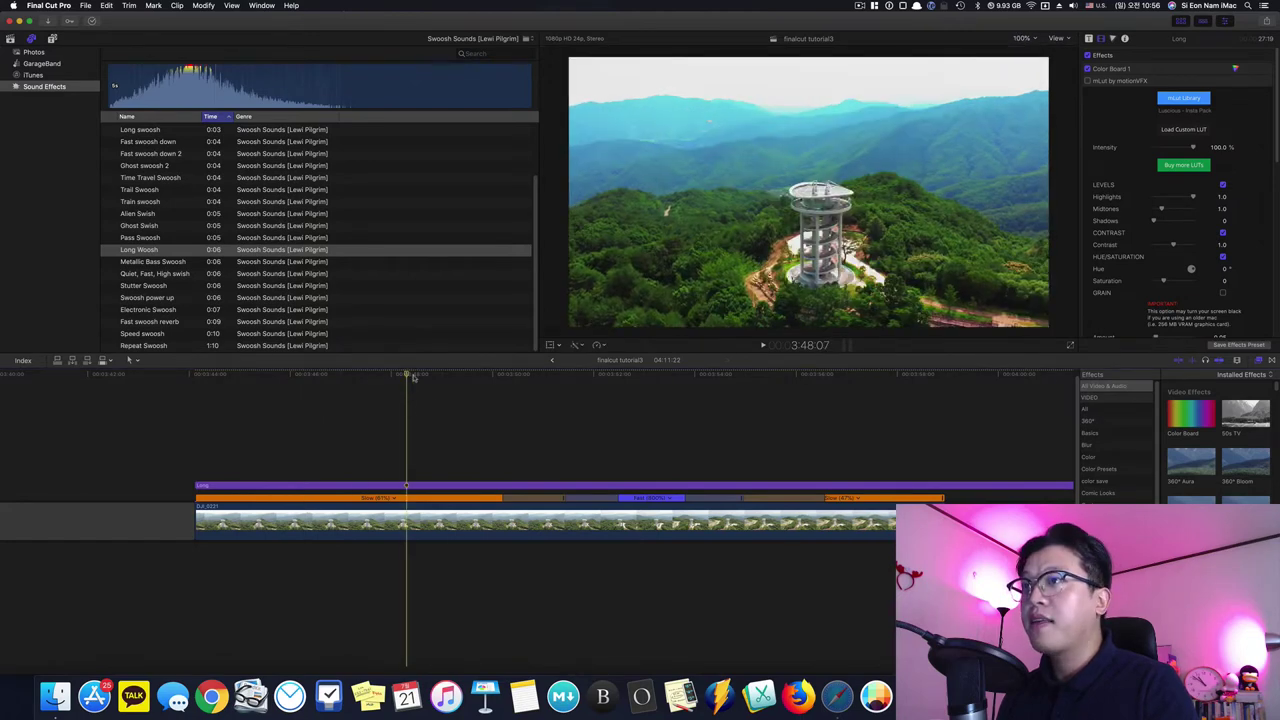
drag(423, 376, 222, 421)
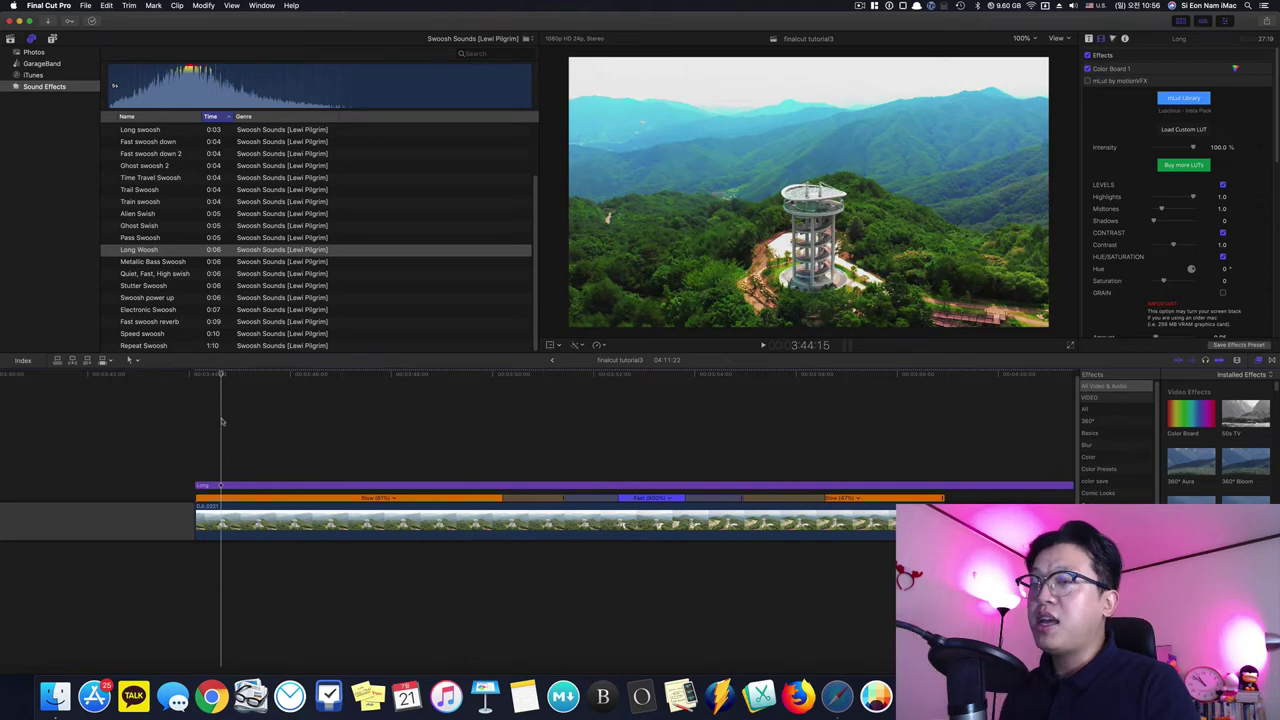
Select the DJI_0221 clip at its start and choose InertiaCam as its stabilization method.
click(256, 507)
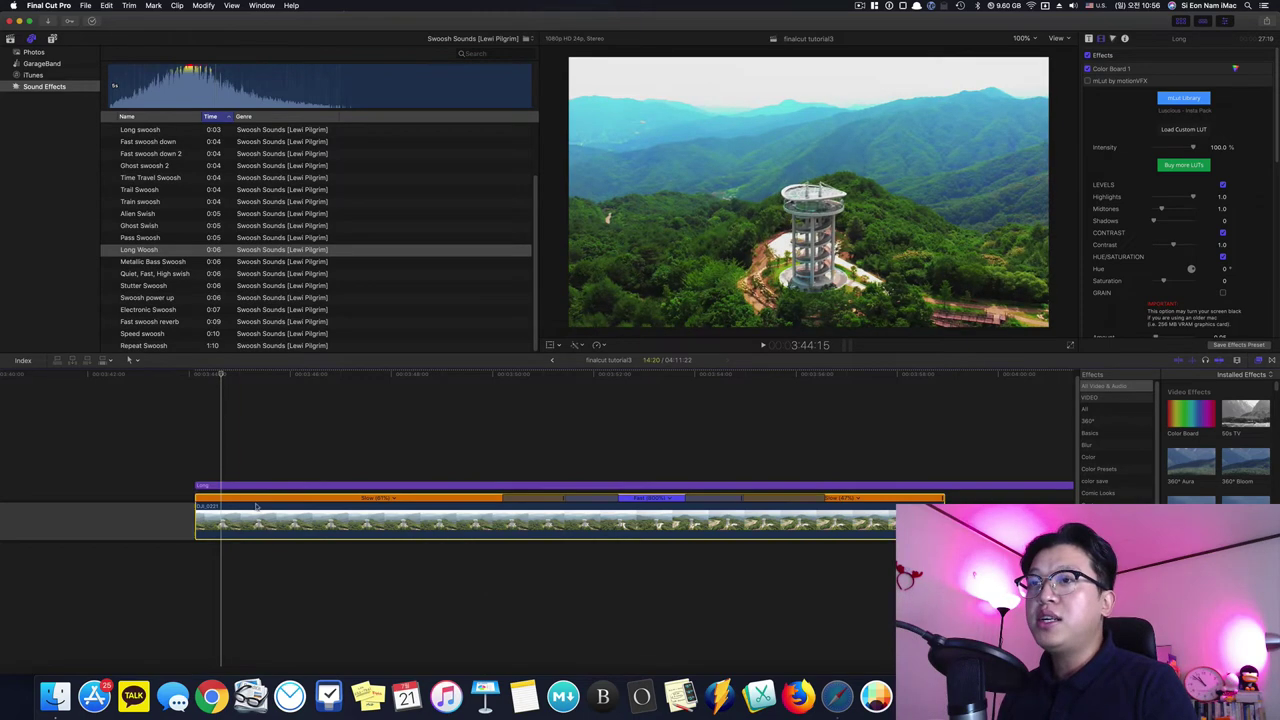
click(200, 377)
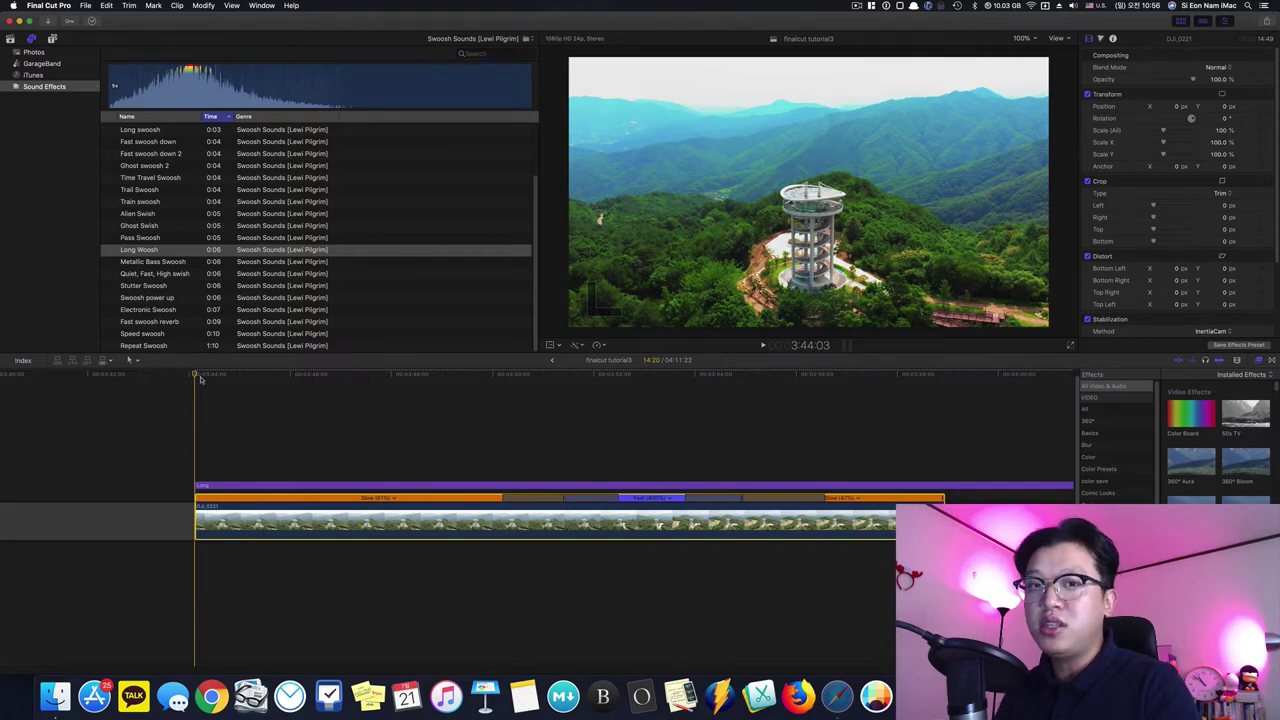
scroll(1220, 292, down, 5)
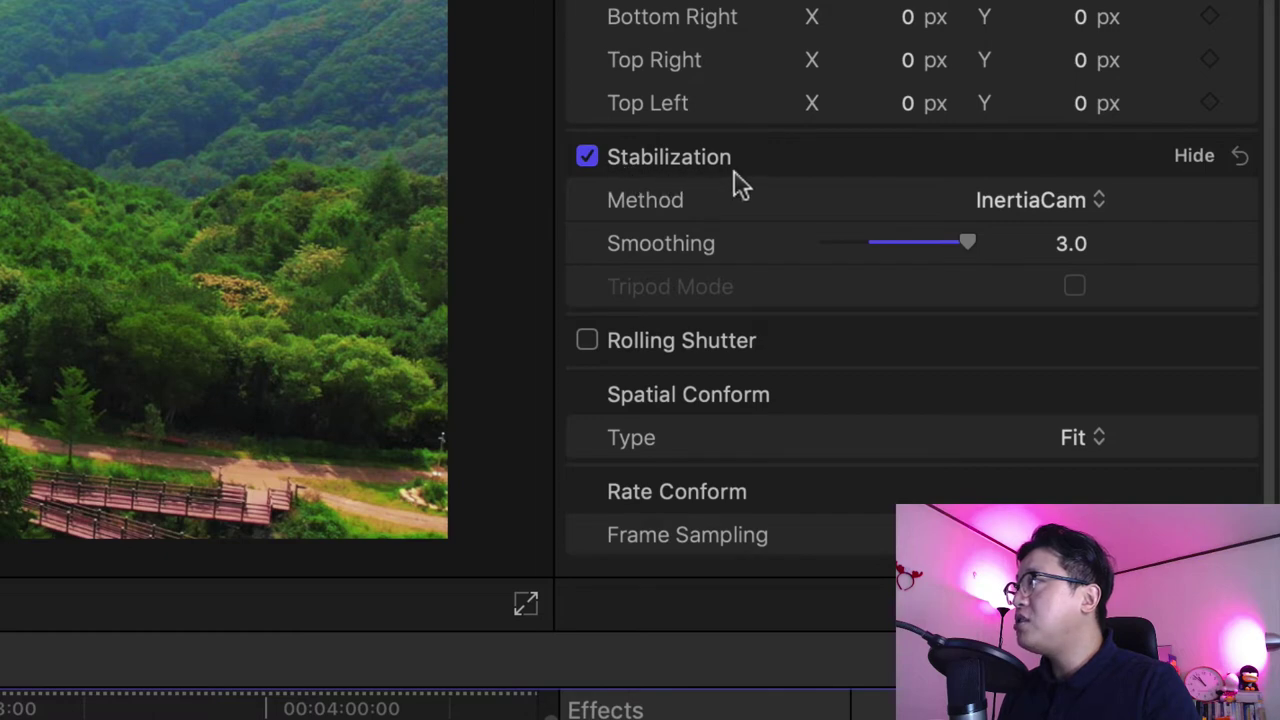
click(1052, 206)
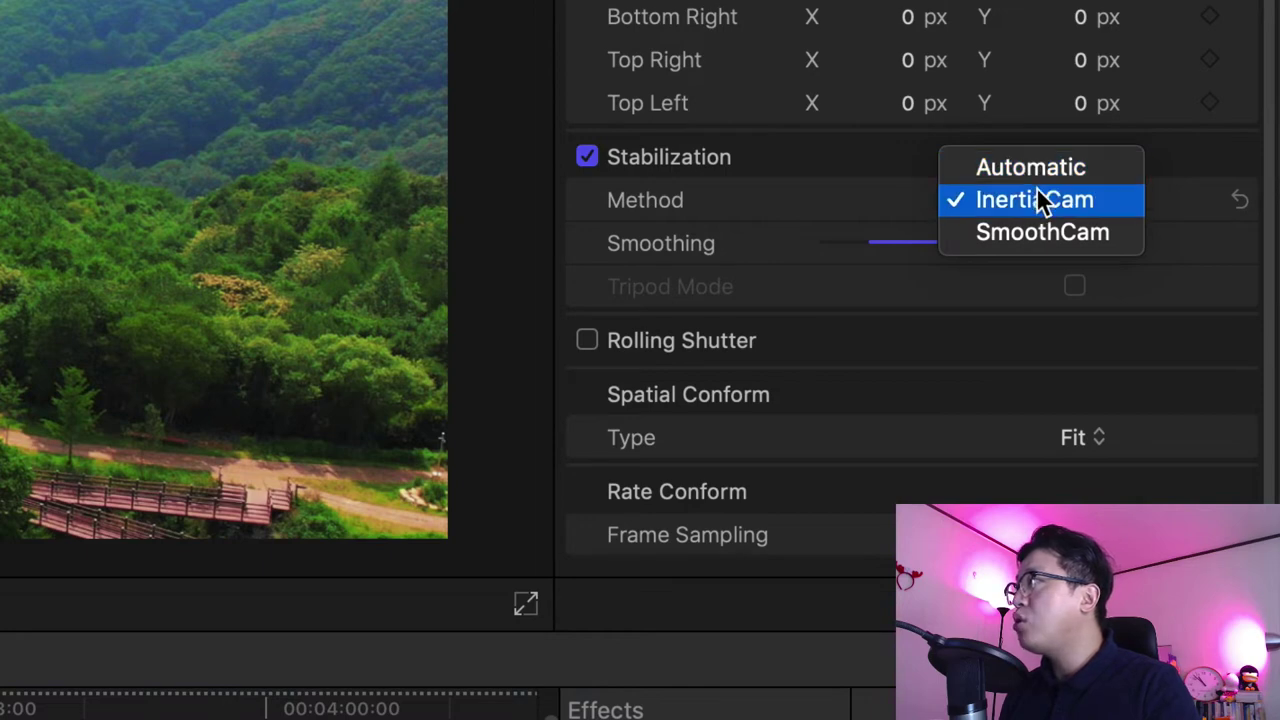
click(1026, 209)
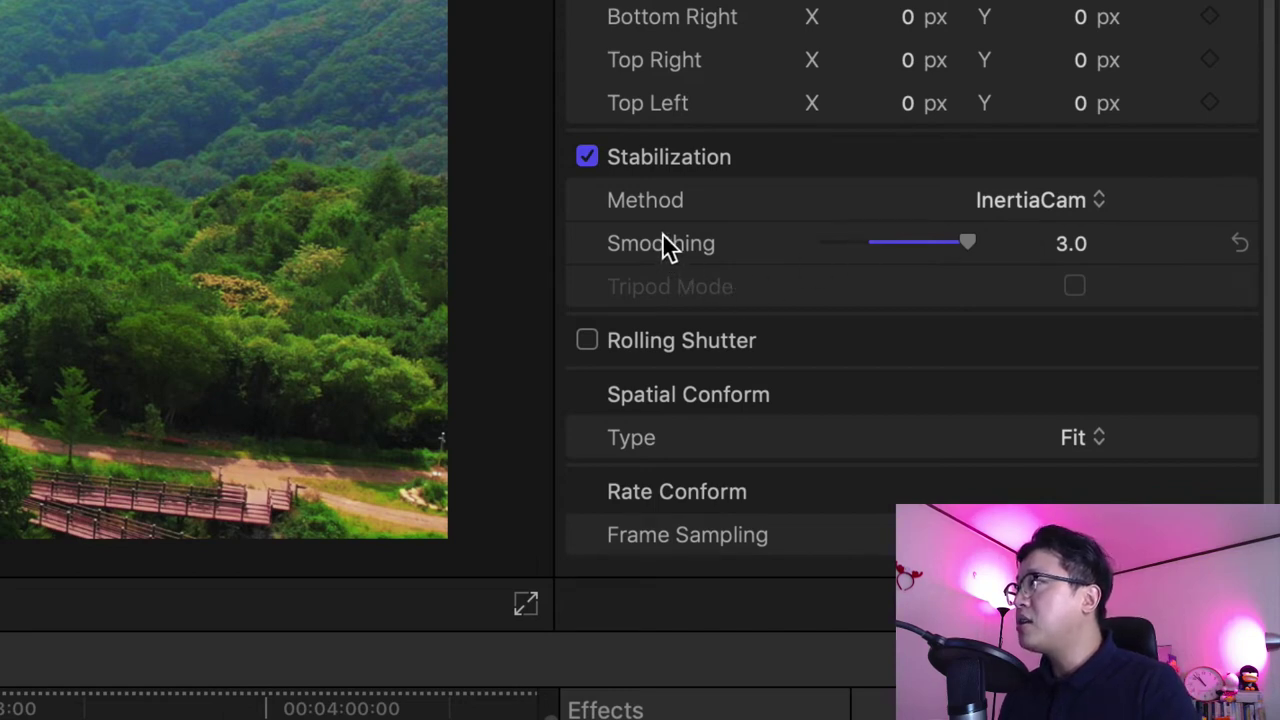
Try a Smoothing value of 0 for the clip's InertiaCam stabilization and undo that change.
drag(898, 245, 787, 255)
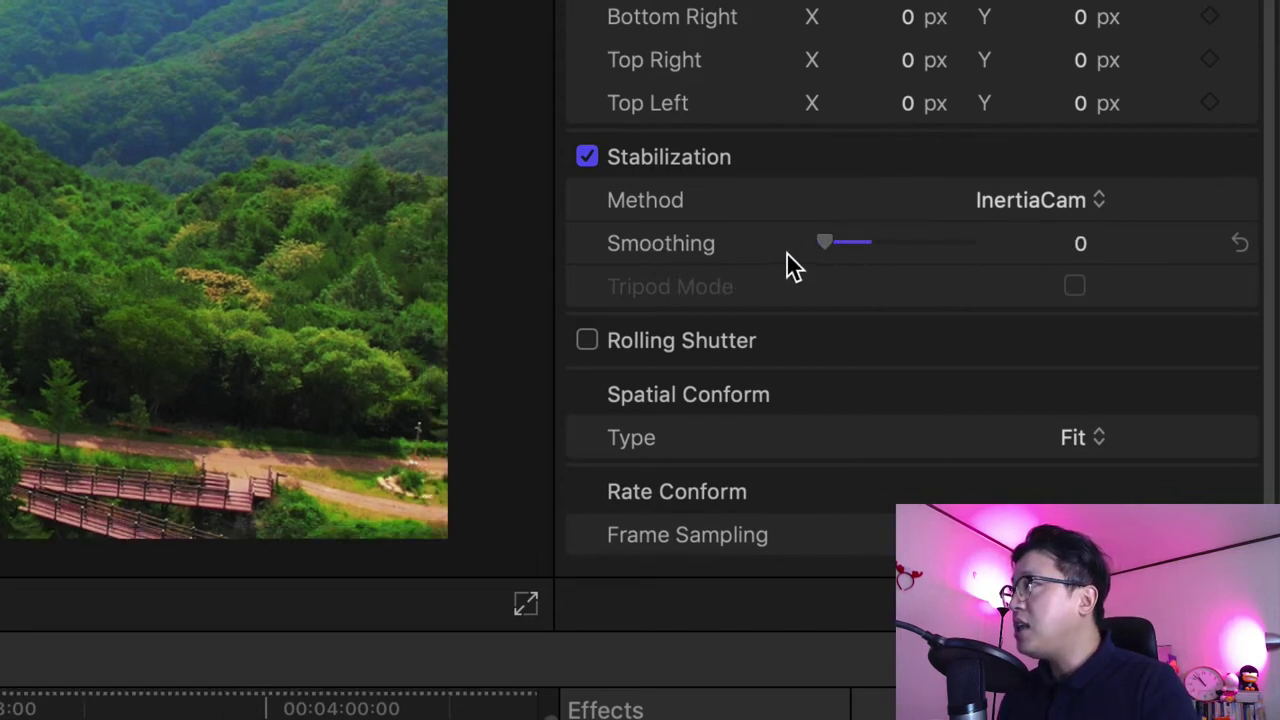
key(super+z)
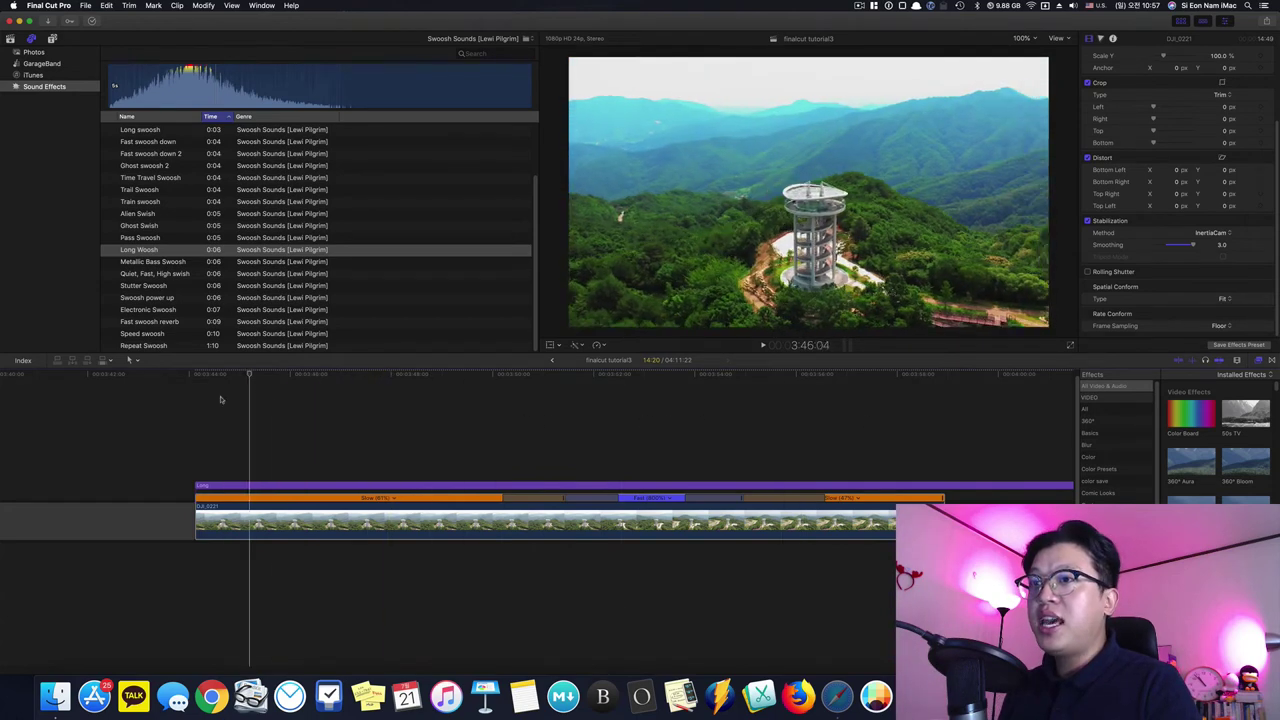
Keyframe the DJI_0221 clip's scale from 100% at its start to 144% at its end, 3:58:22.
scroll(1210, 170, up, 4)
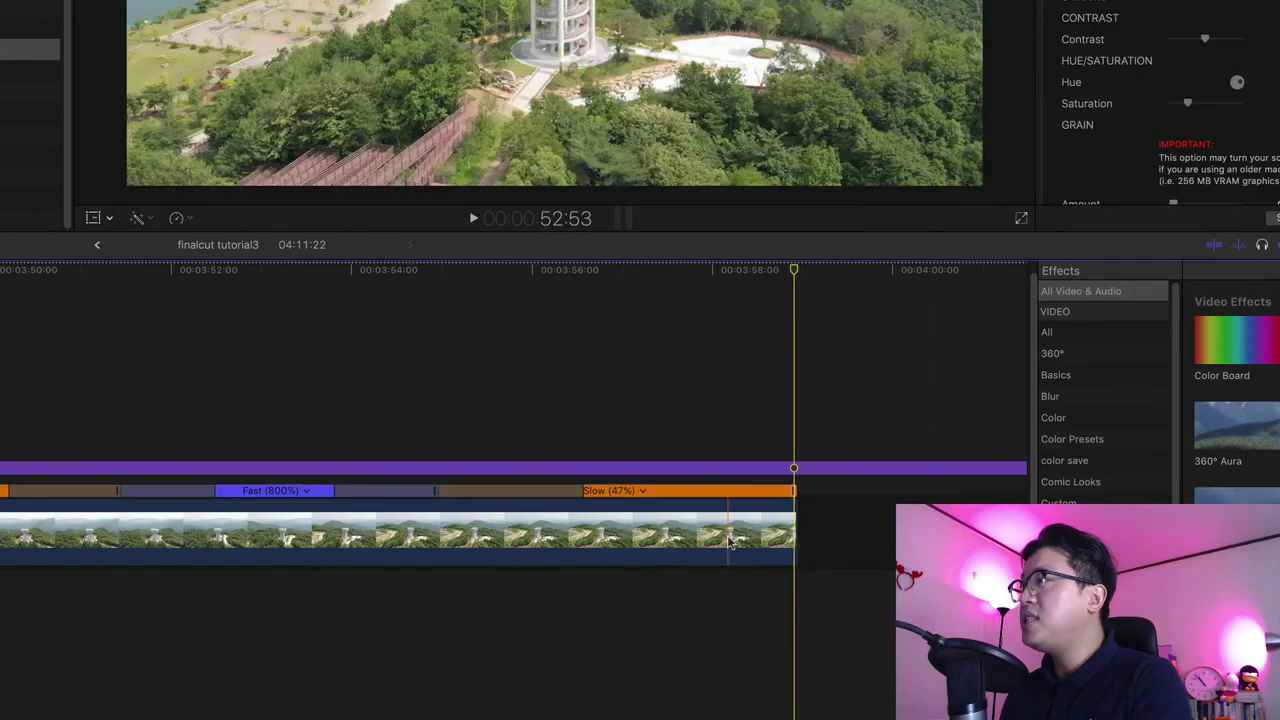
click(732, 540)
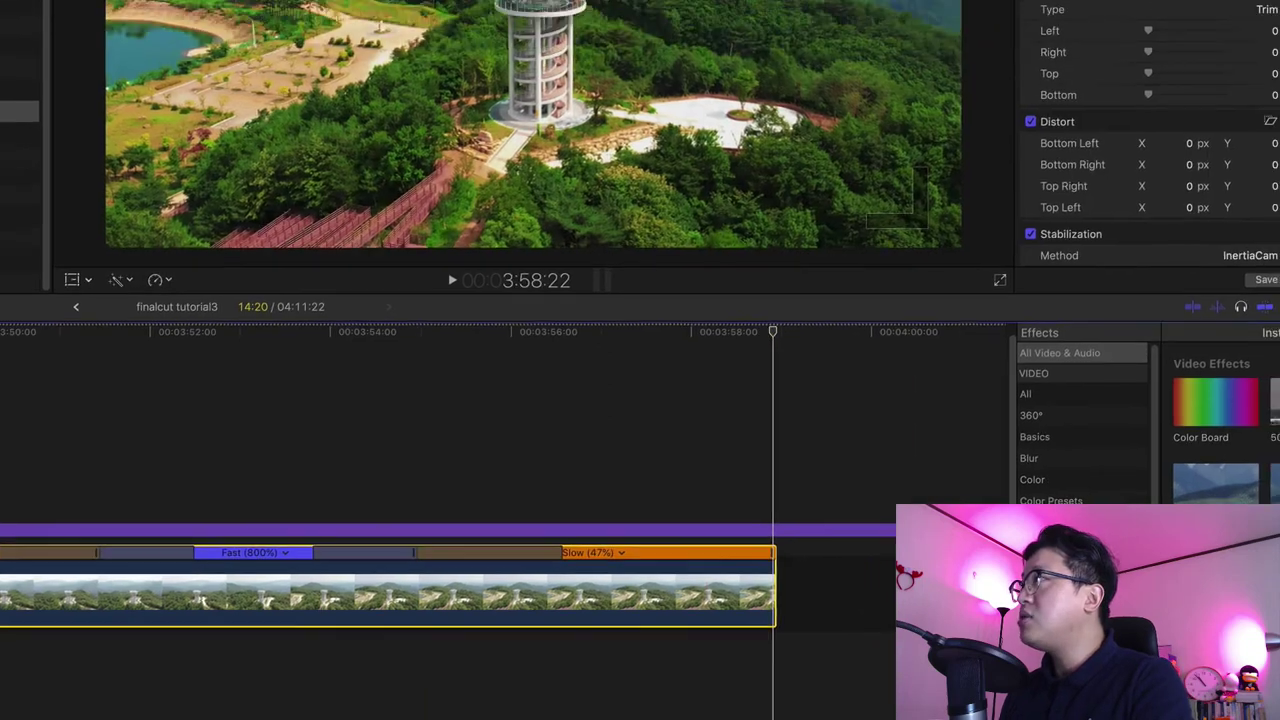
scroll(1160, 100, up, 5)
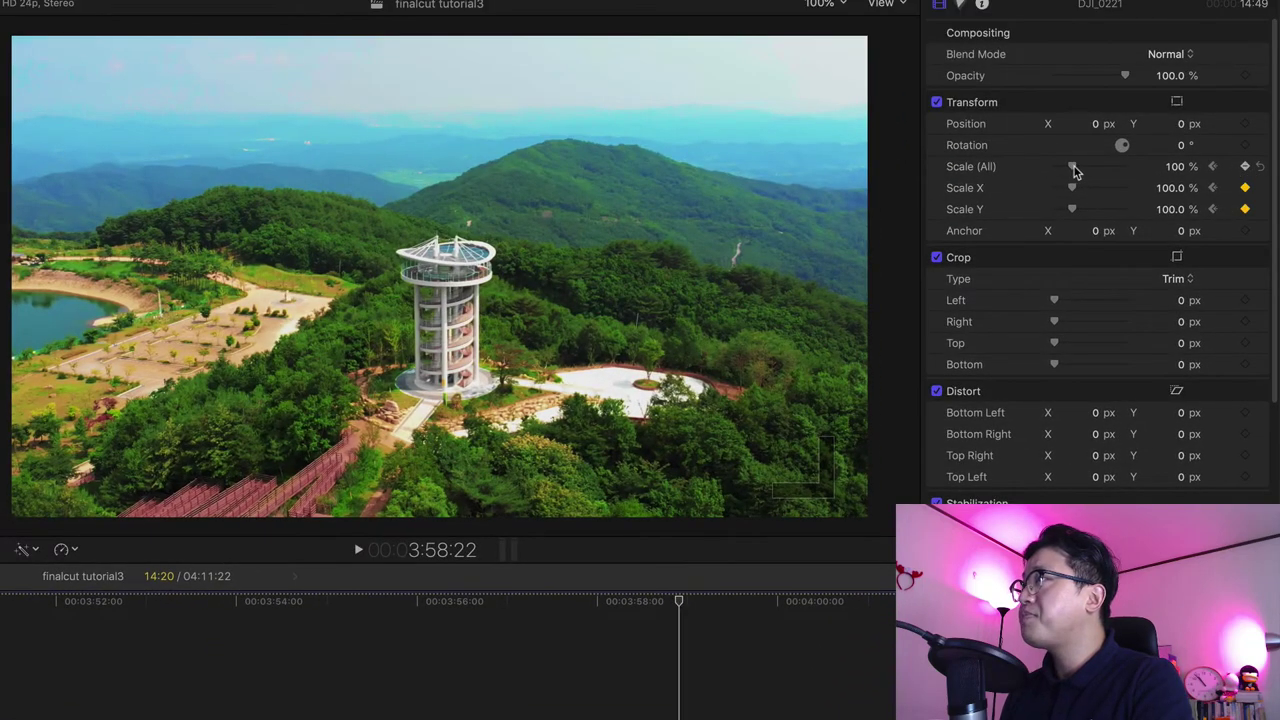
drag(1075, 171, 1086, 171)
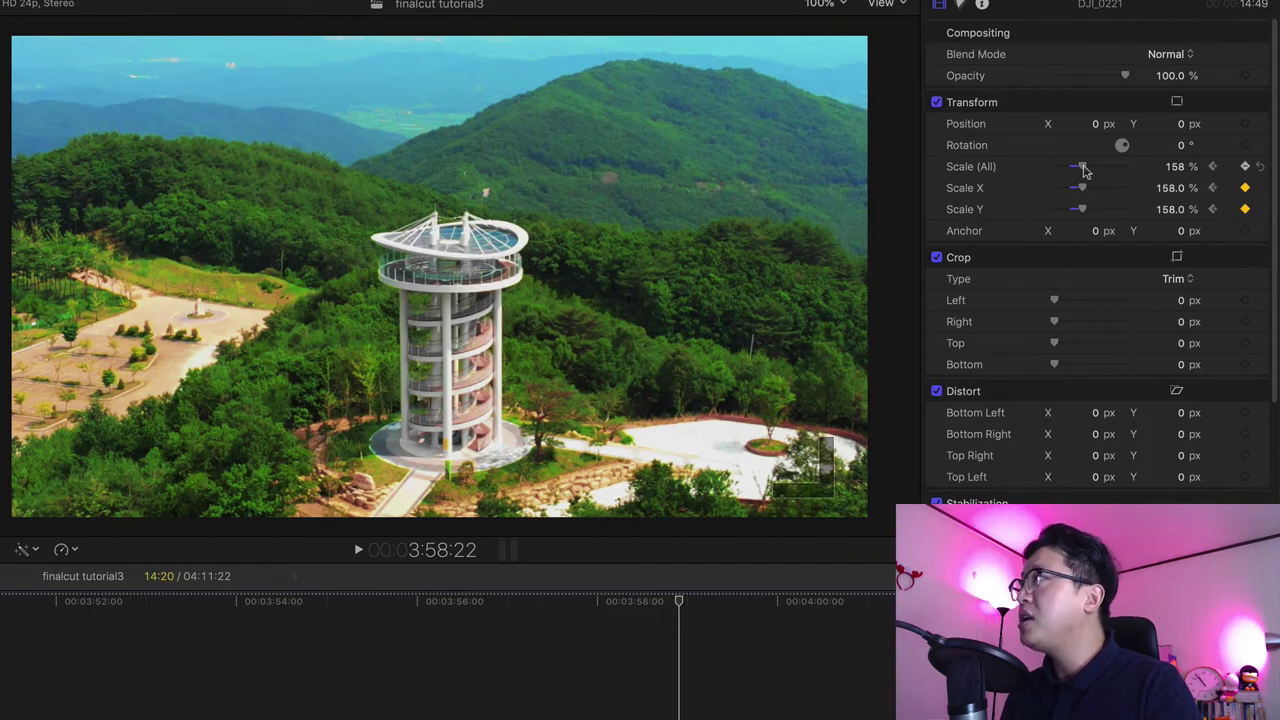
drag(1085, 170, 1080, 171)
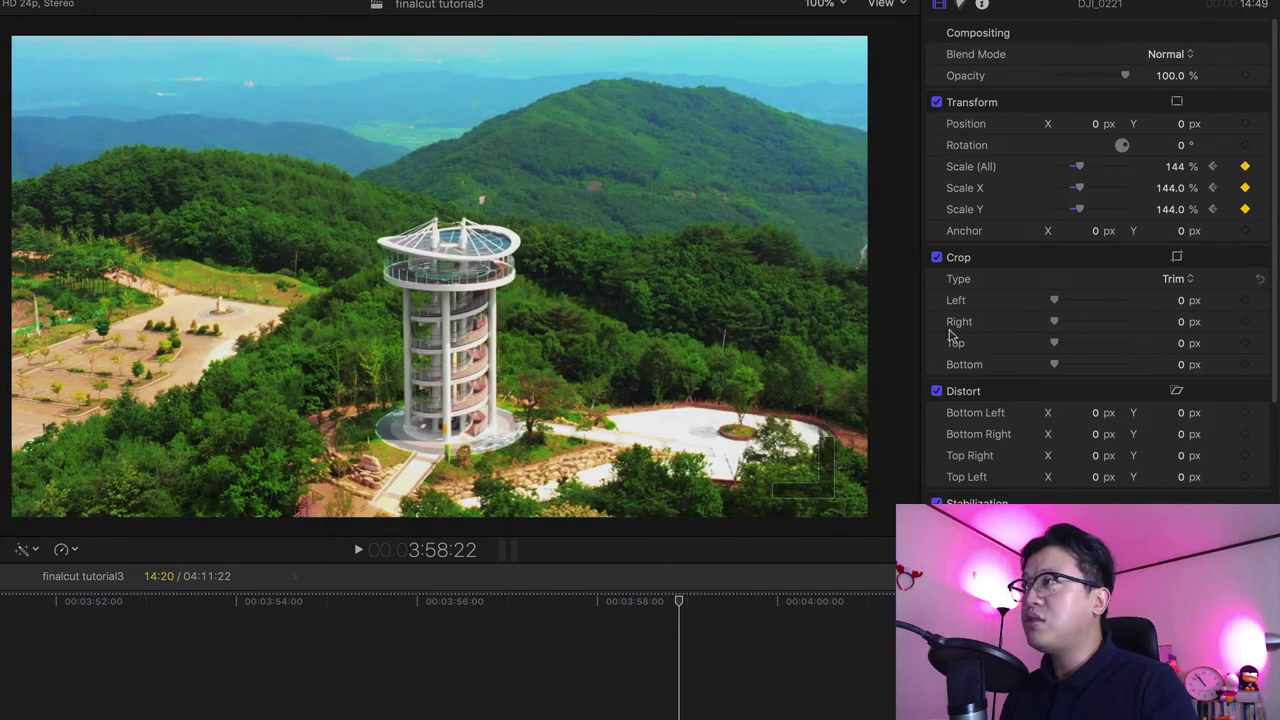
Scrub through the DJI_0221 clip's slow opening section to review the scale animation.
drag(679, 605, 0, 606)
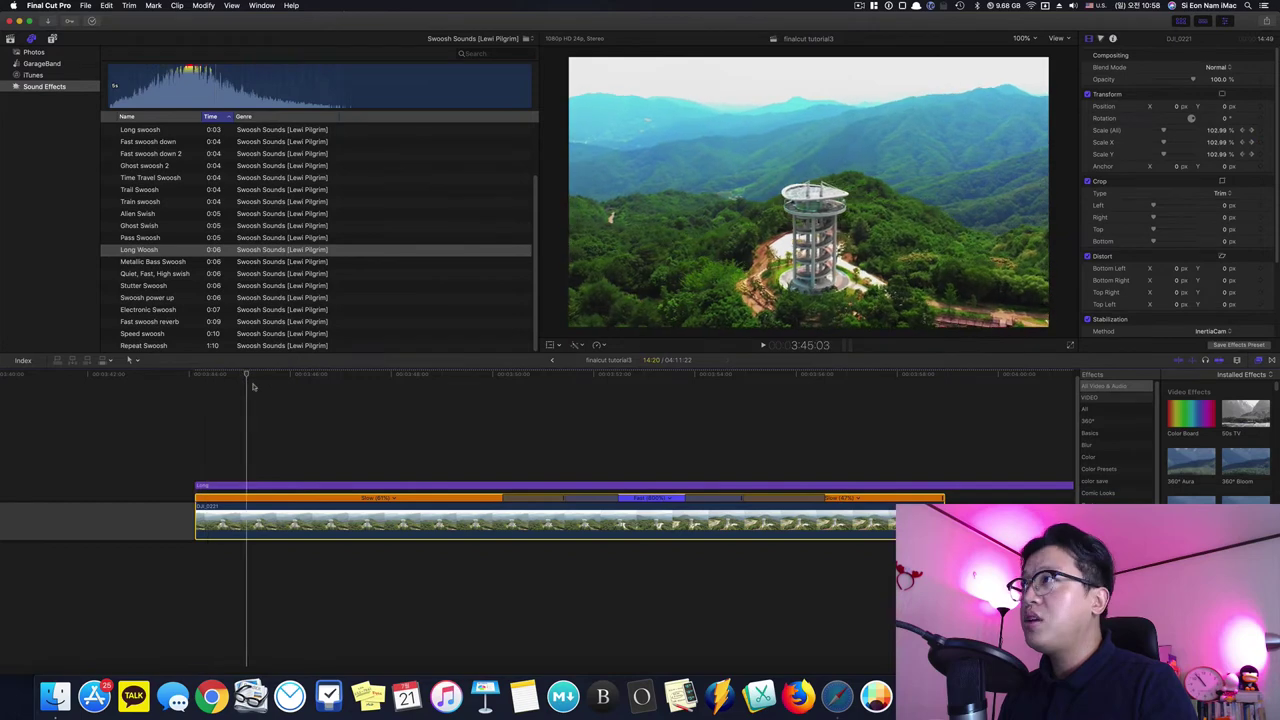
click(453, 393)
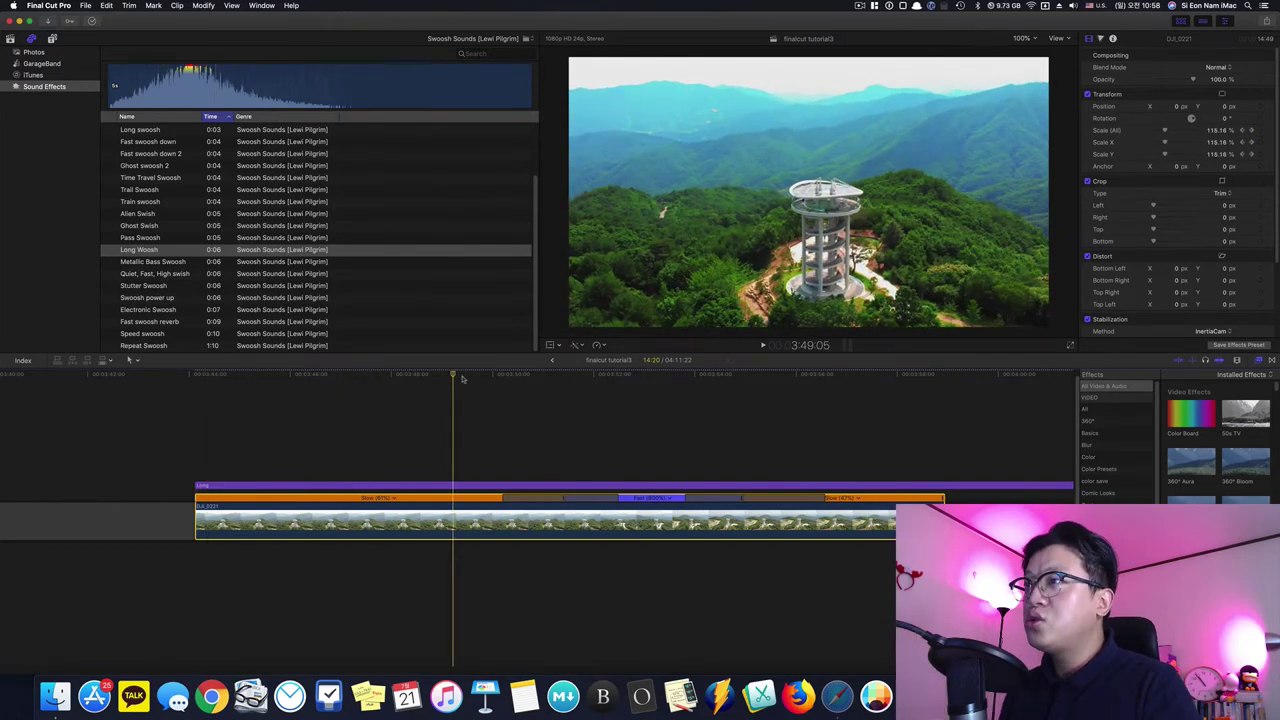
drag(455, 393, 232, 427)
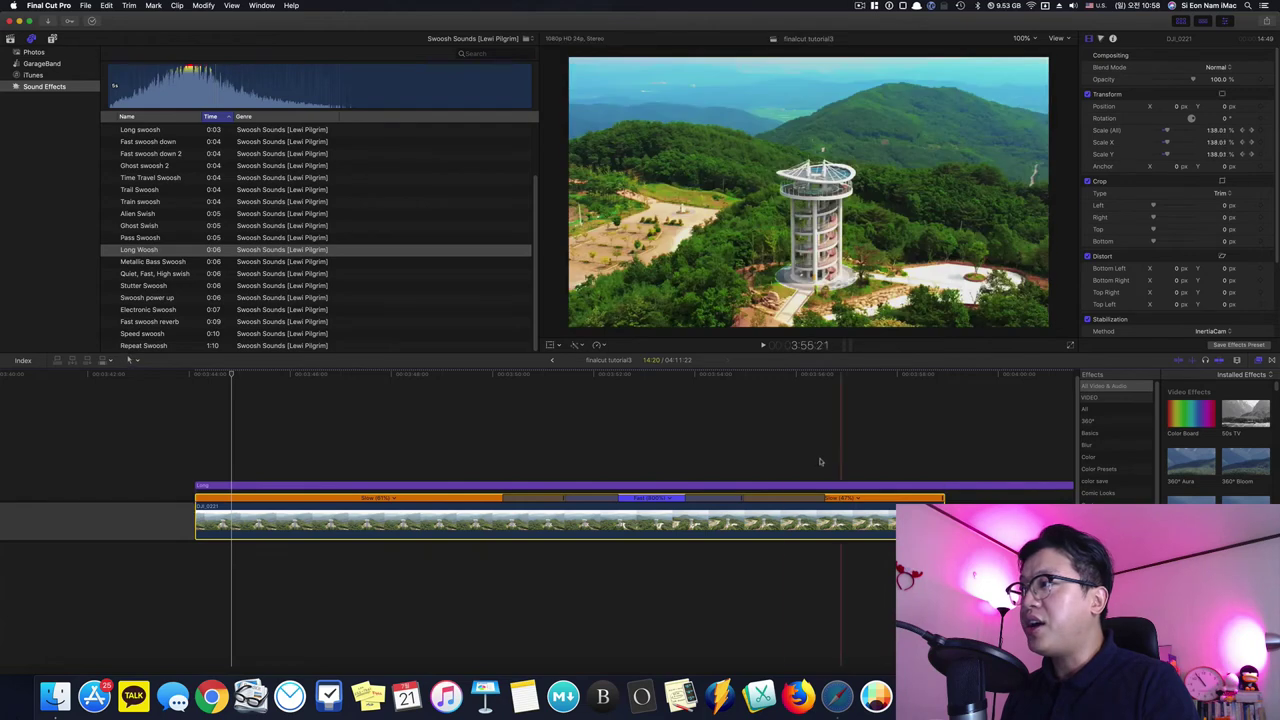
Duplicate the retimed DJI_0221 clip directly behind the original and extend the Long title above to the end of the copy.
key(super+minus)
key(super+minus)
drag(498, 376, 539, 393)
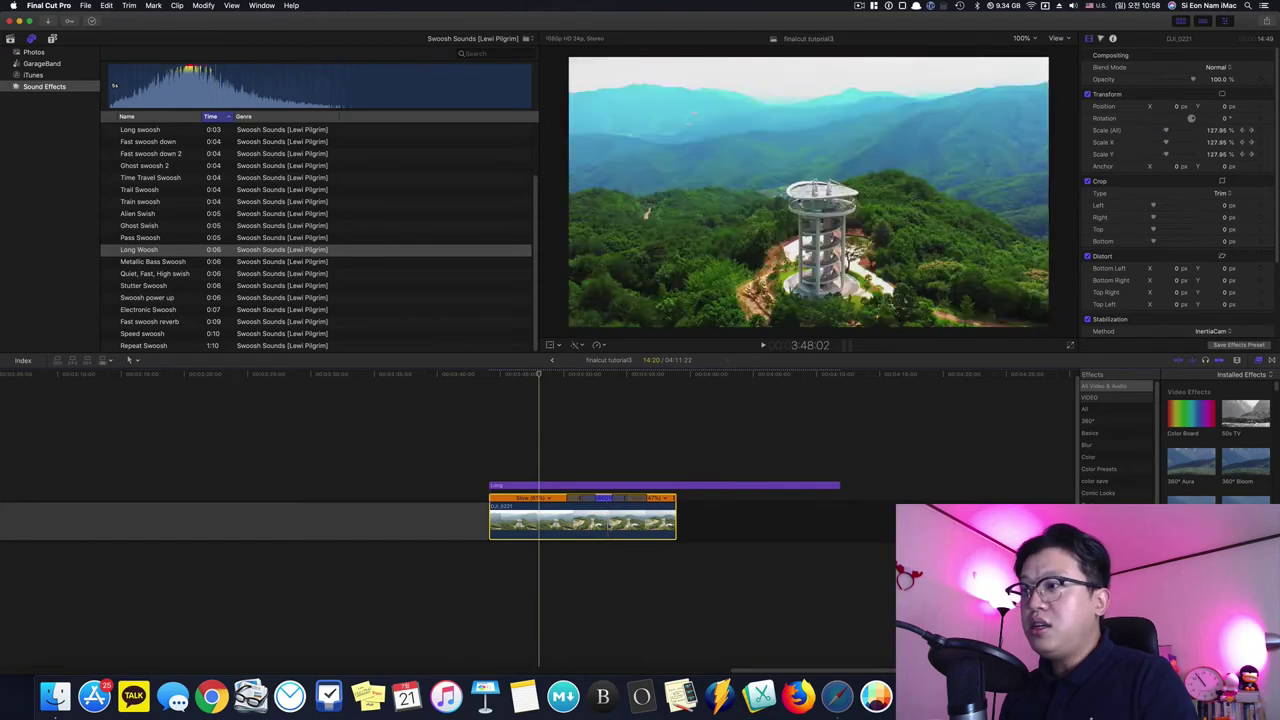
drag(600, 518, 863, 485)
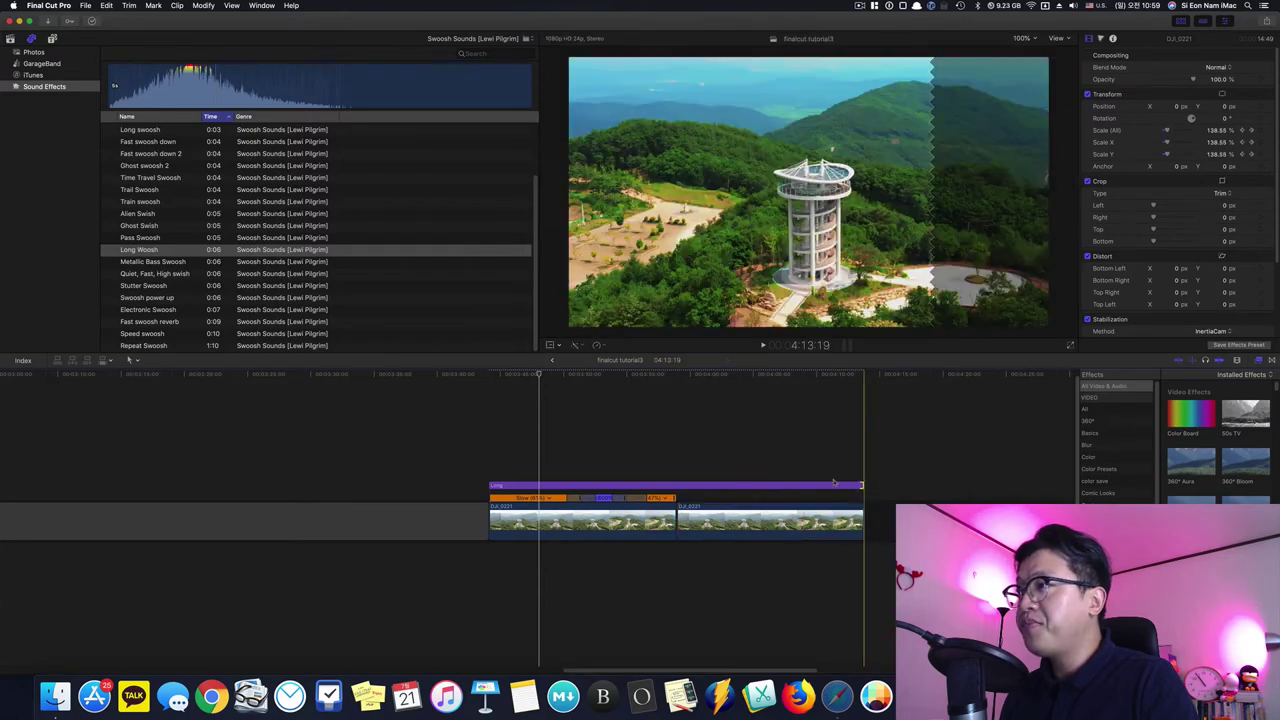
Convert the duplicated DJI_0221 clip into a compound clip and reverse its playback with Reverse Clip.
click(710, 518)
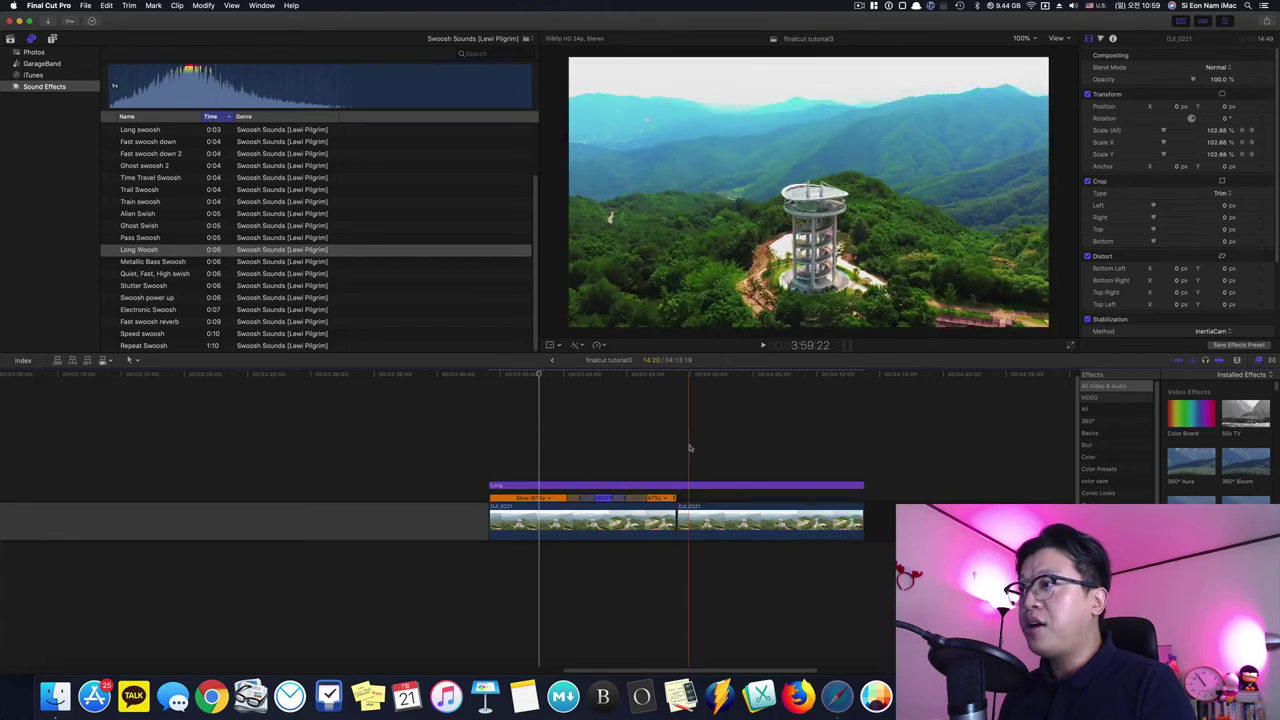
click(689, 490)
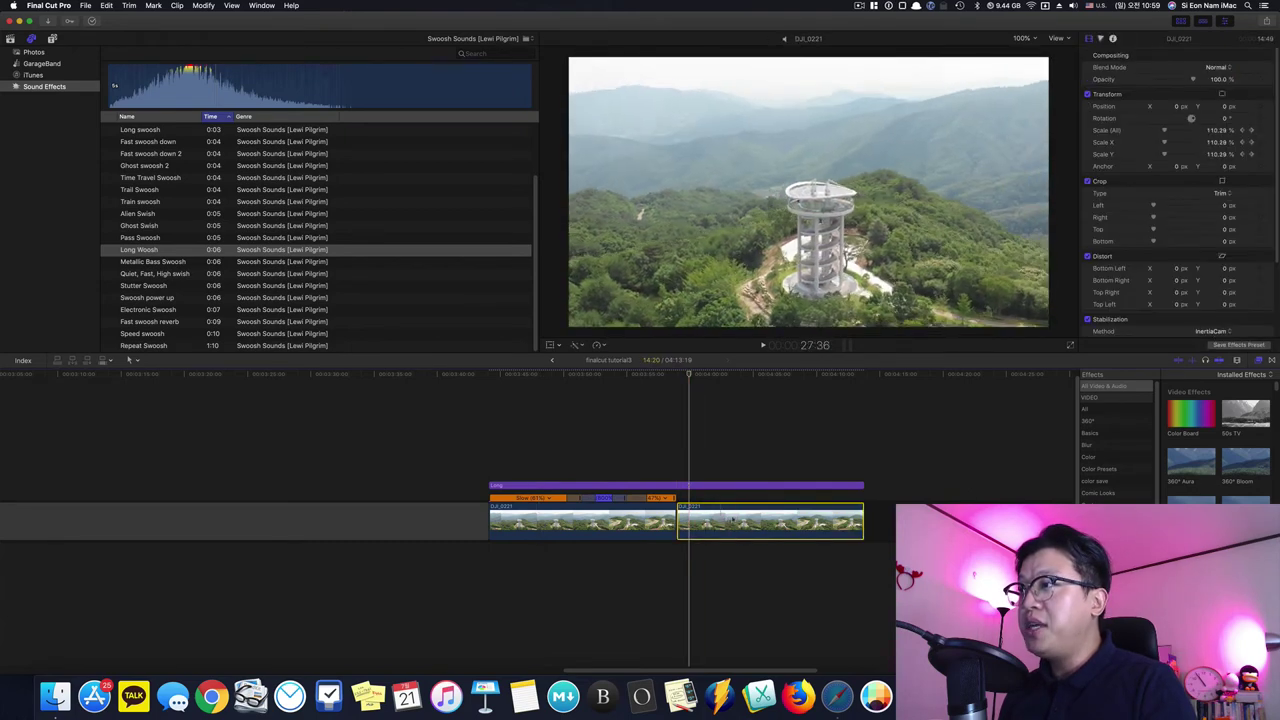
click(600, 346)
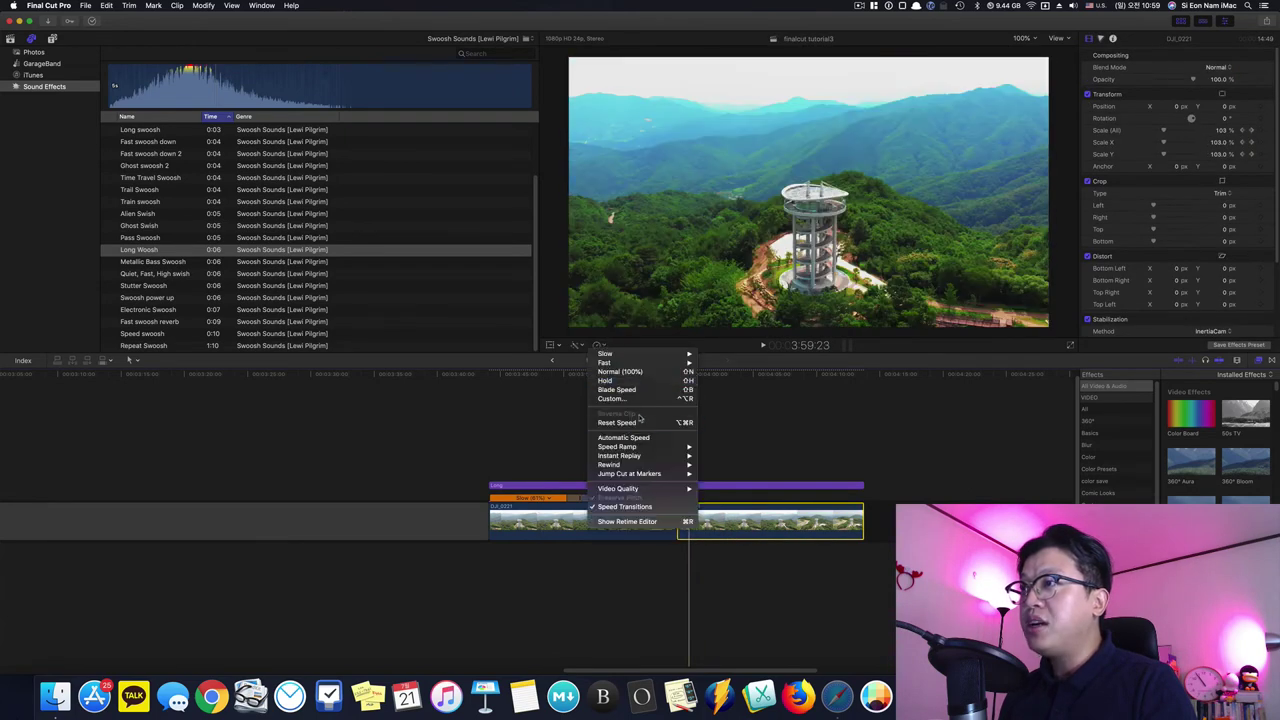
click(705, 514)
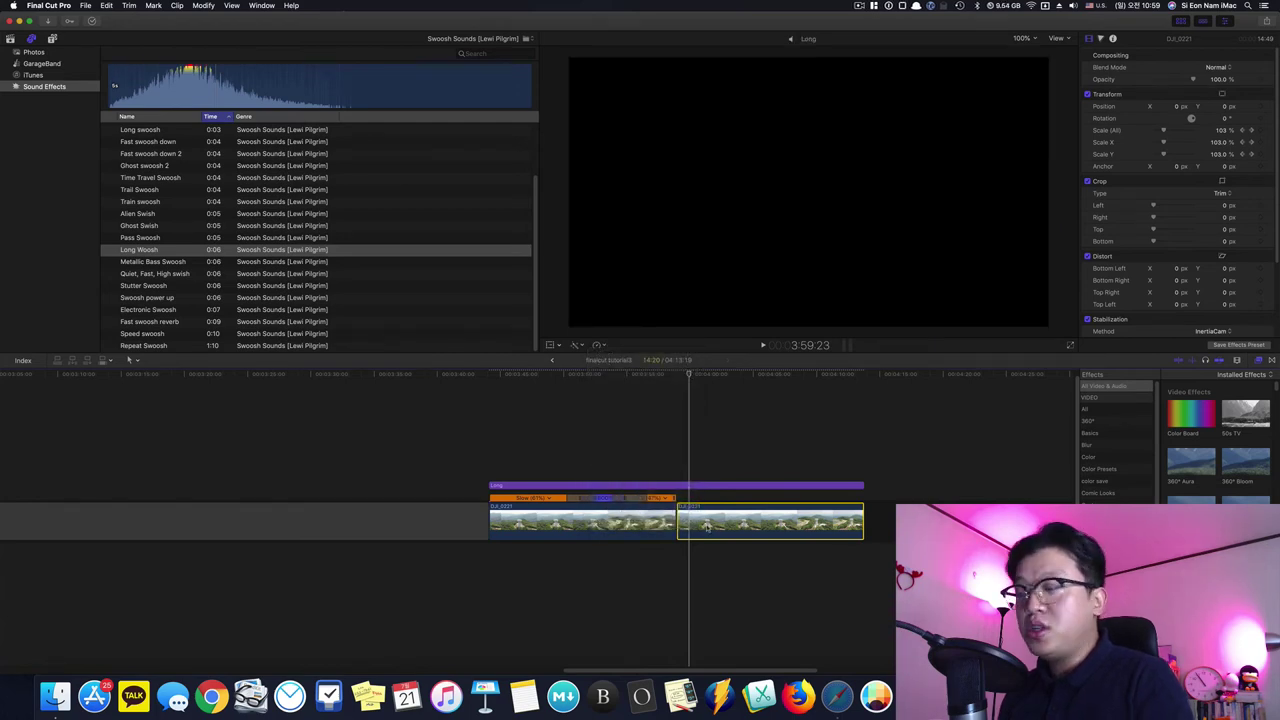
key(alt+g)
key(Return)
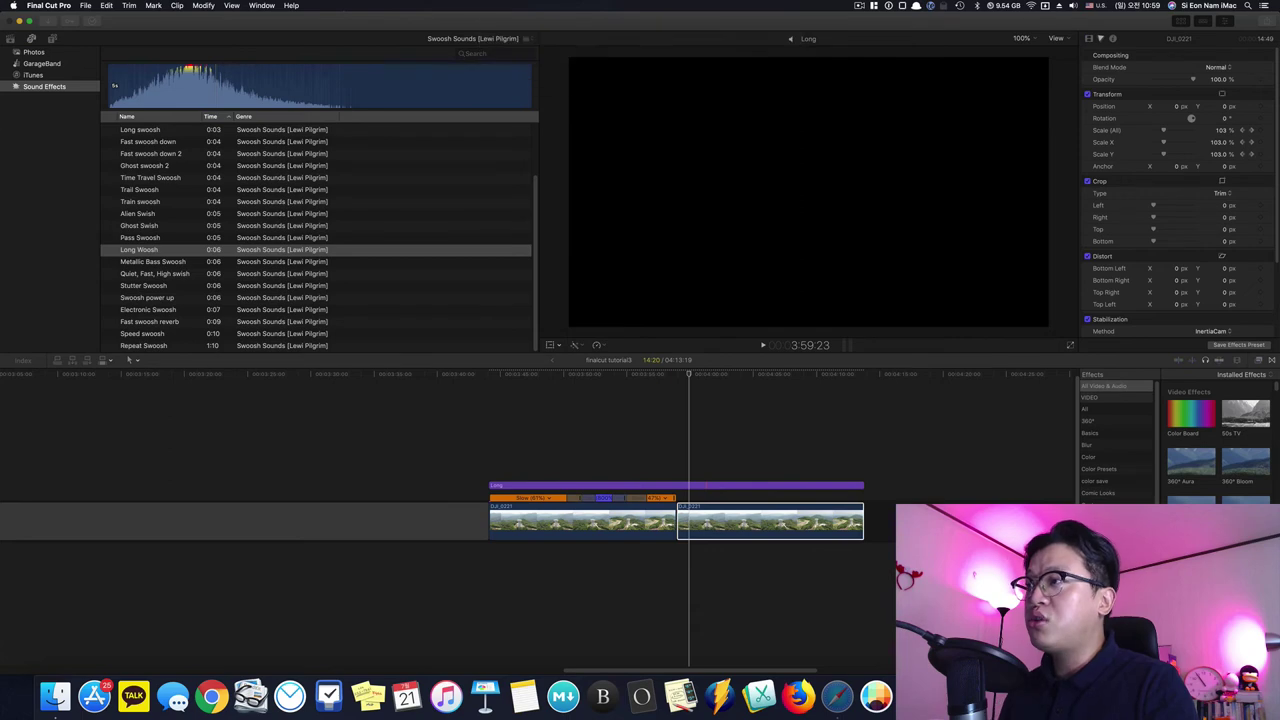
click(605, 346)
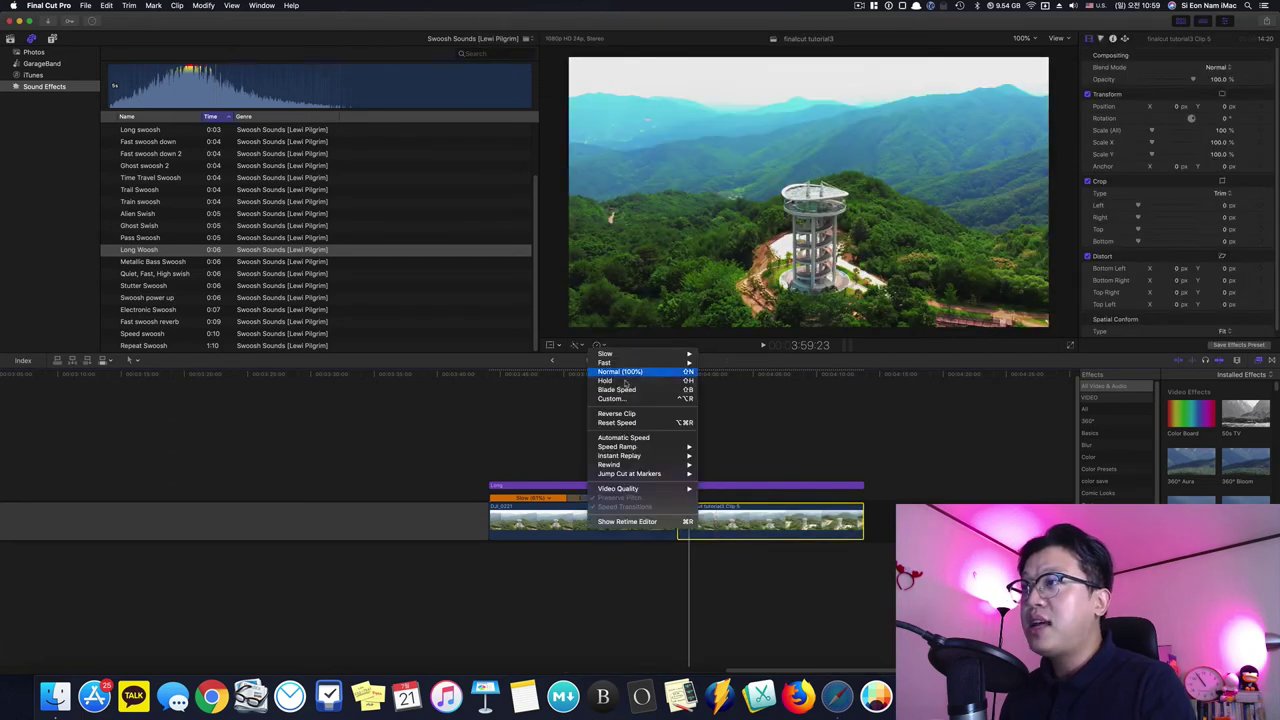
click(631, 415)
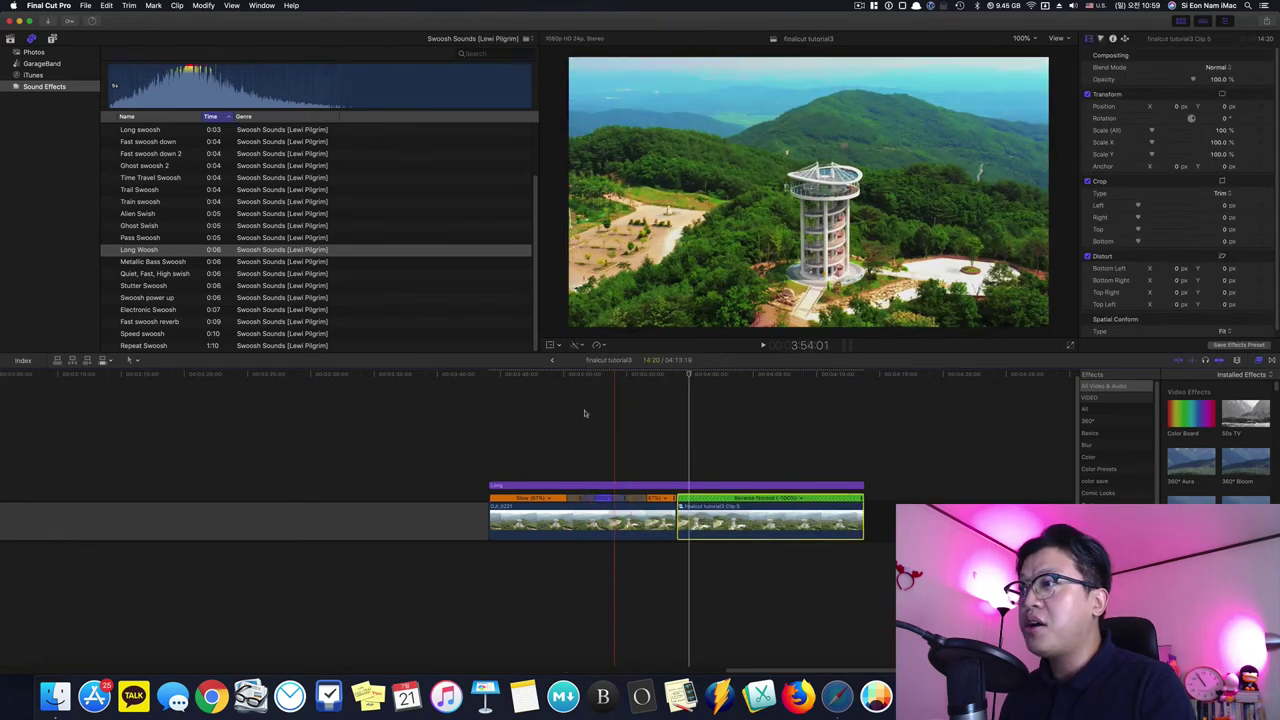
Play the sequence from the start of the first DJI_0221 clip into the reversed compound clip.
click(490, 416)
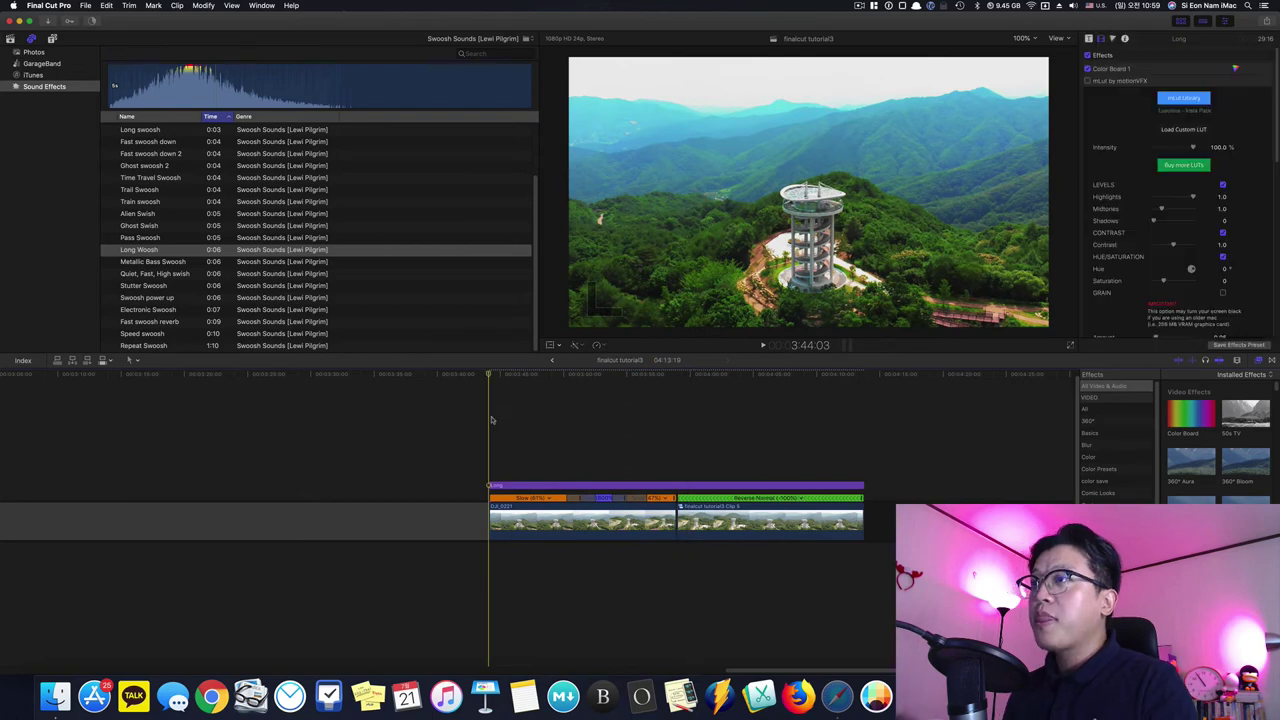
key(space)
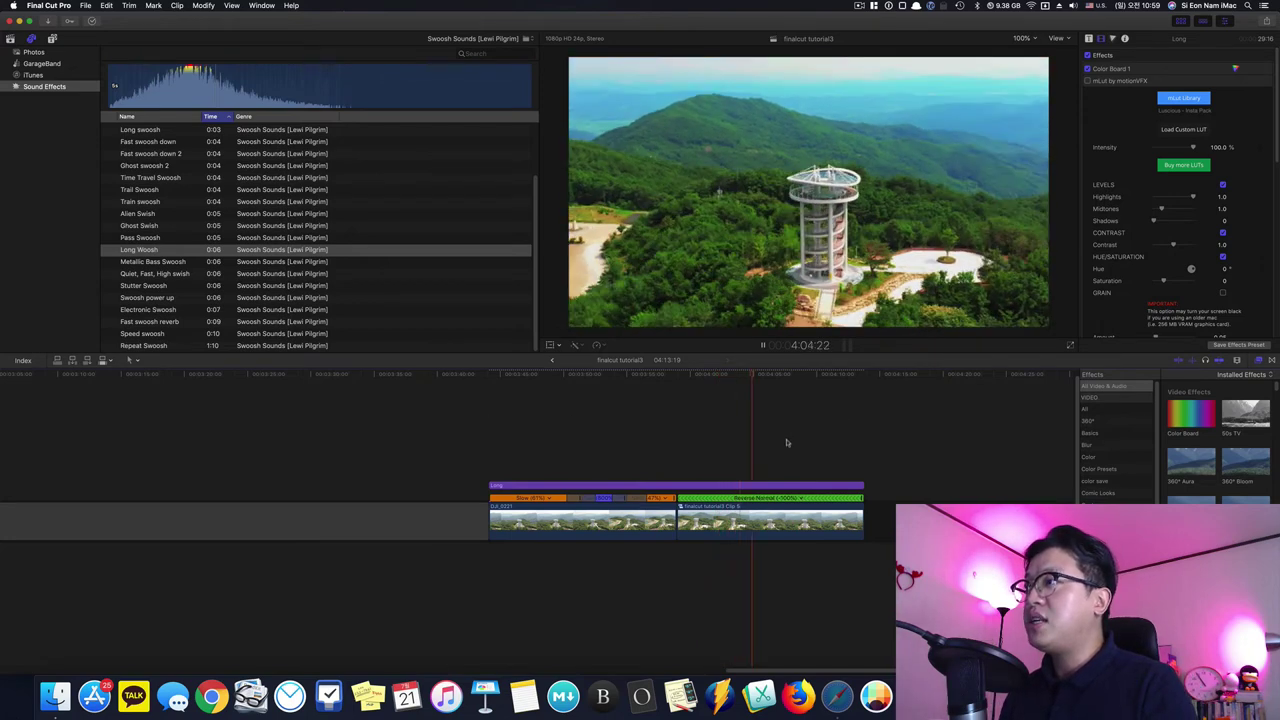
key(space)
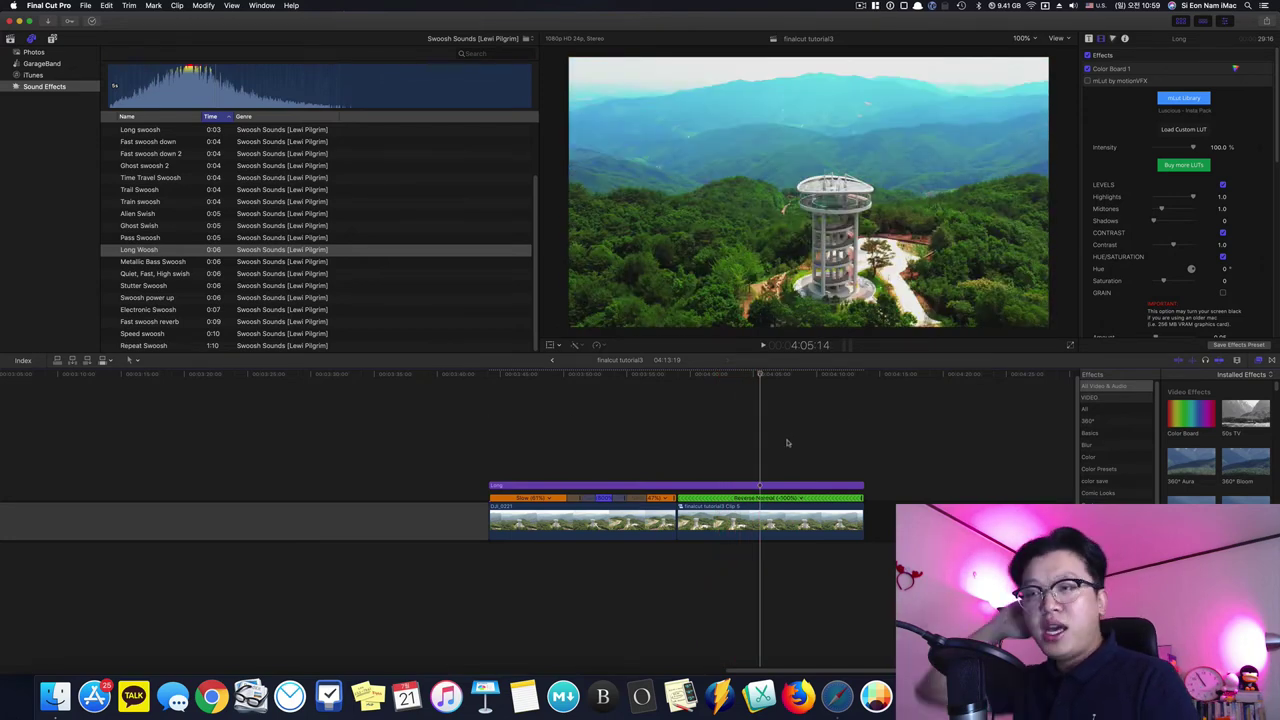